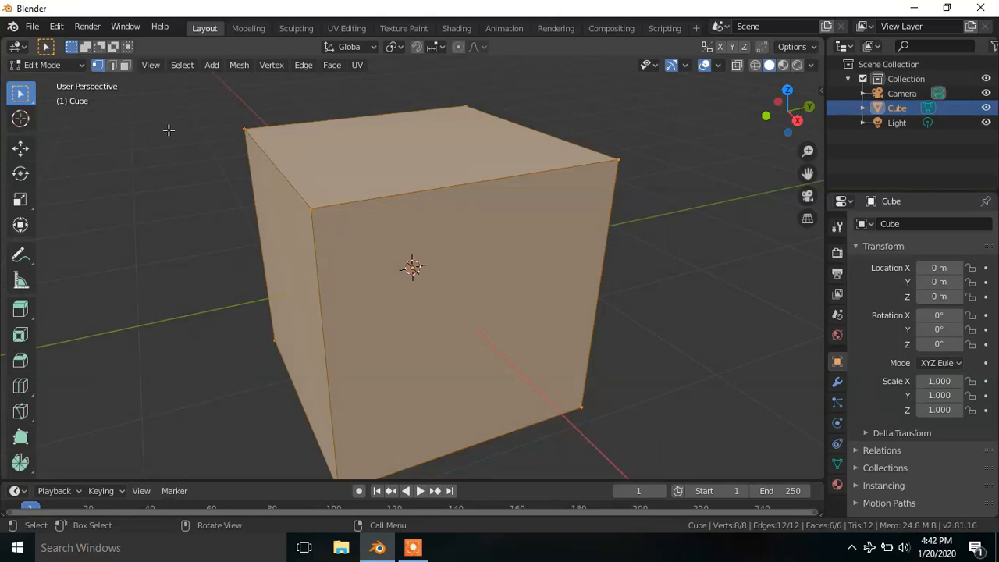
- Subdivide the whole cube mesh with the number of cuts set to 10
right_click(168, 129)
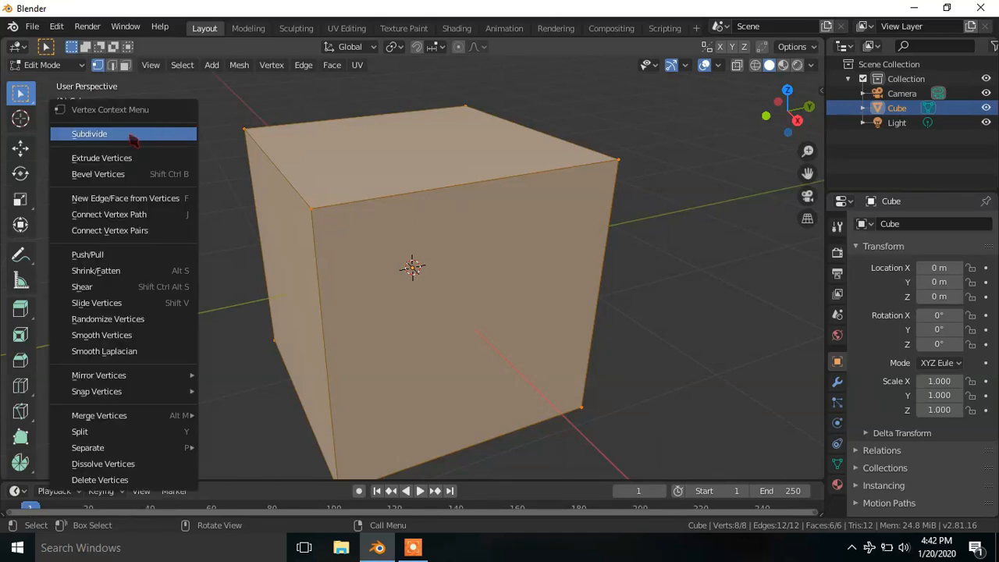
left_click(133, 136)
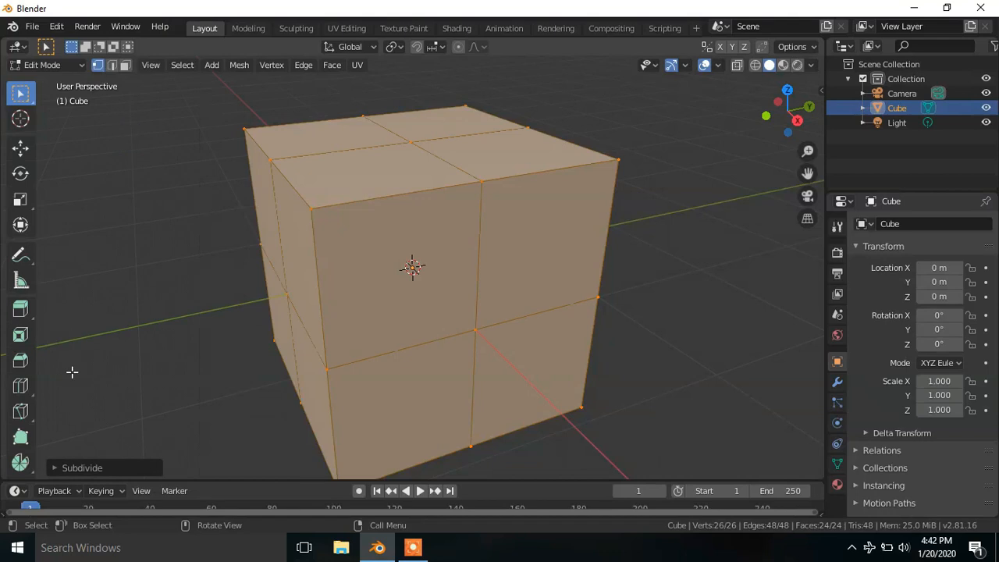
left_click(78, 468)
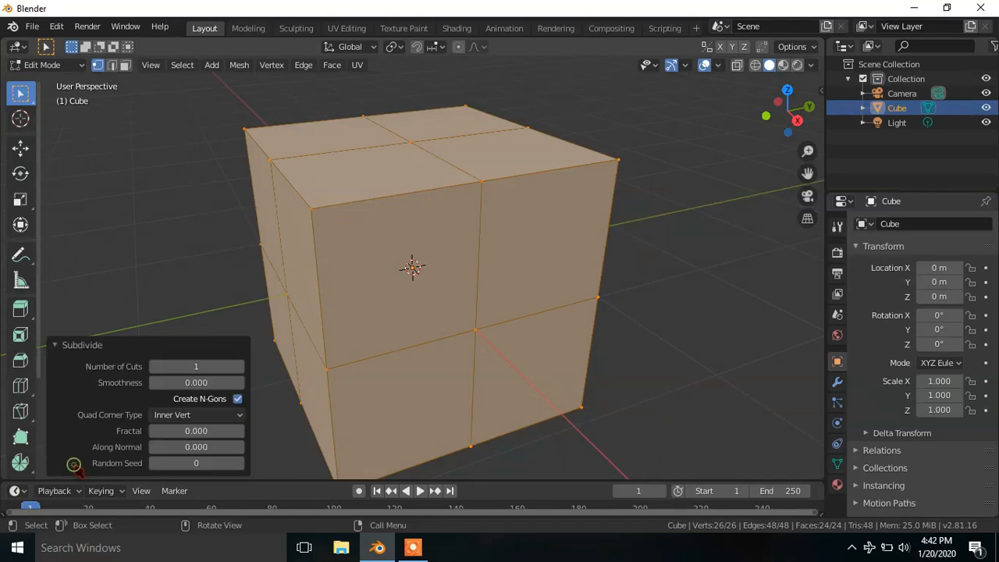
left_click_drag(183, 367, 227, 367)
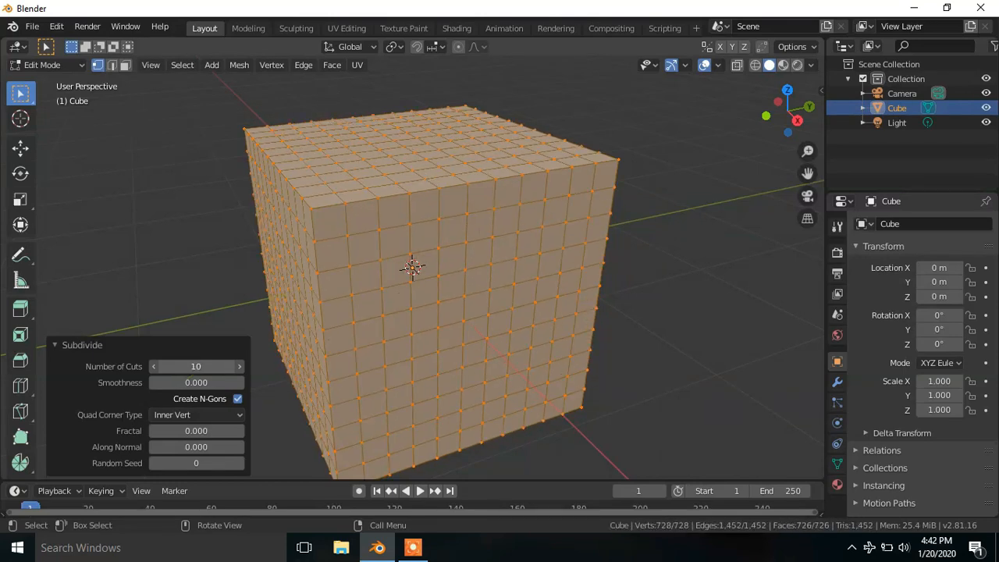
- Subdivide the cube mesh two more times with one cut each, and switch to face selection
right_click(205, 223)
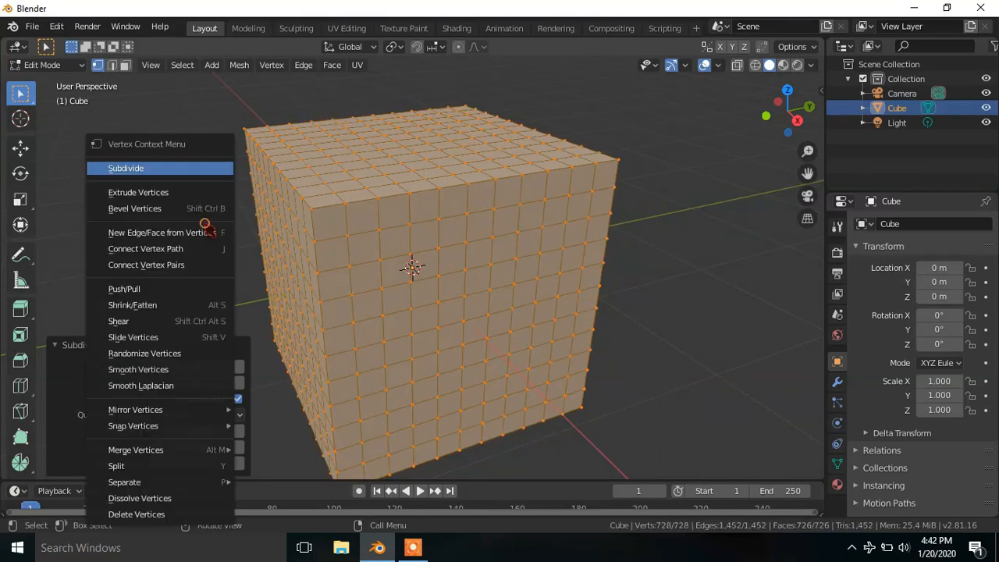
left_click(134, 169)
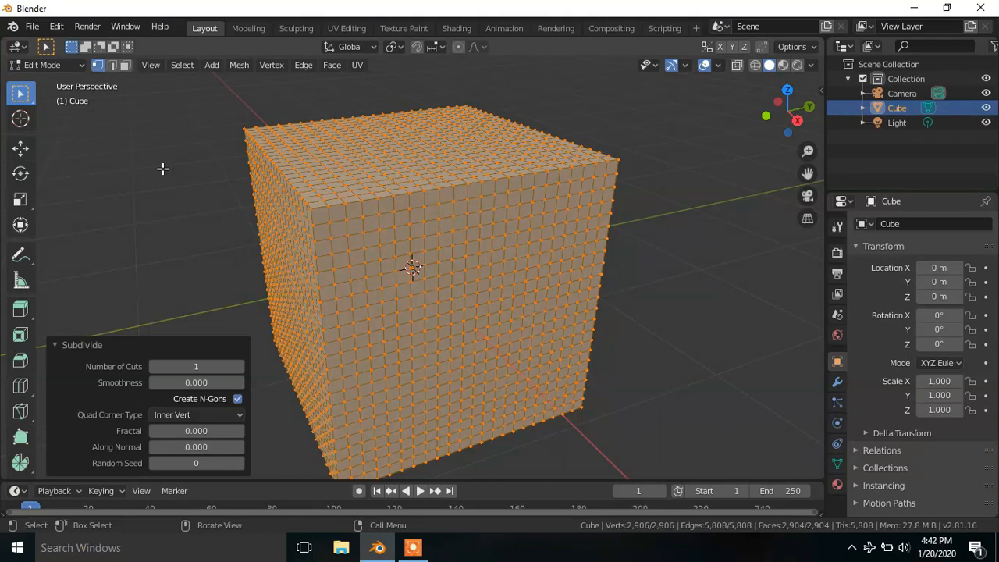
right_click(163, 168)
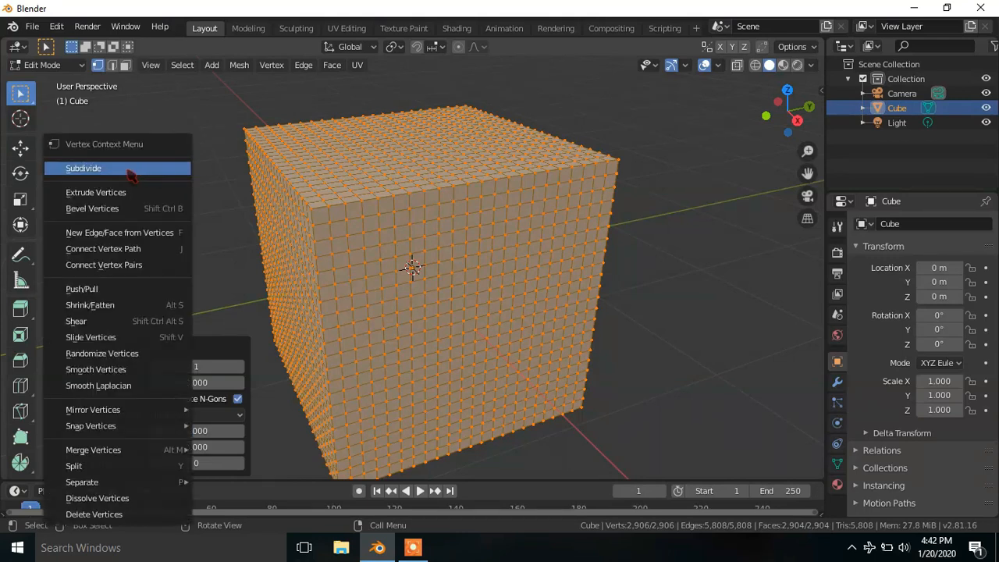
left_click(126, 169)
key("3")
scroll(350, 168, "up", 3)
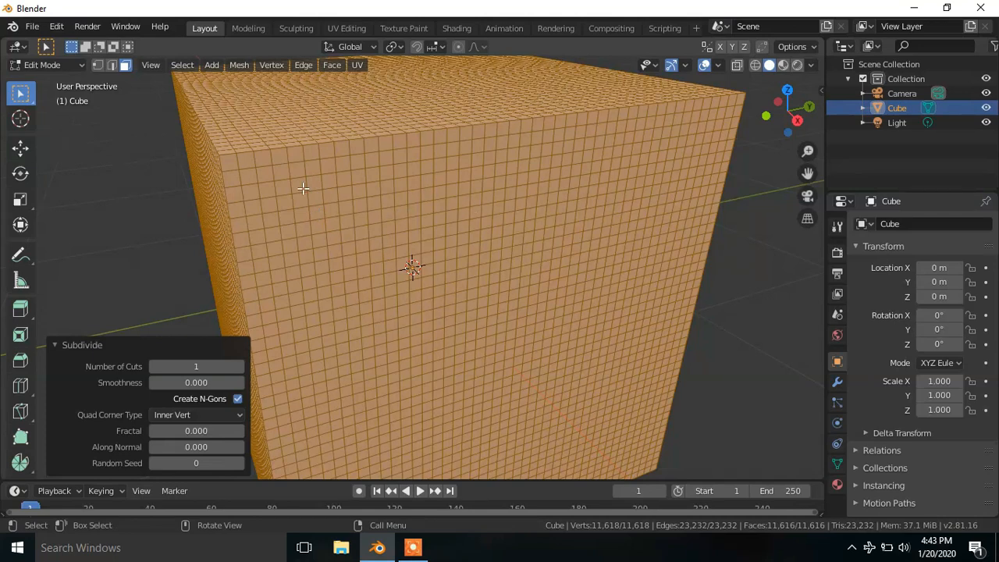
- Return the cube to Object Mode and apply the Quick Explode effect to it
left_click(45, 65)
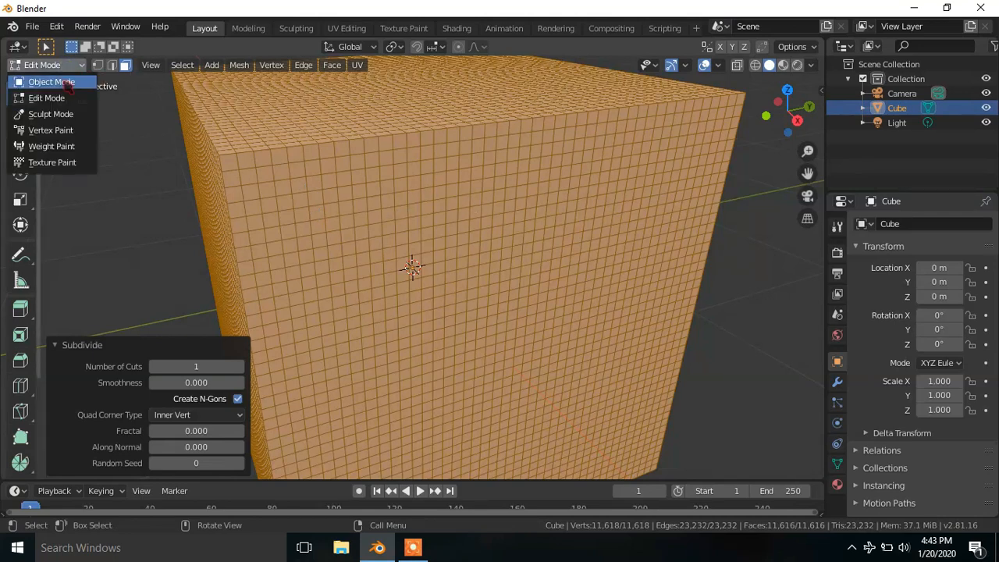
left_click(39, 78)
left_click(195, 65)
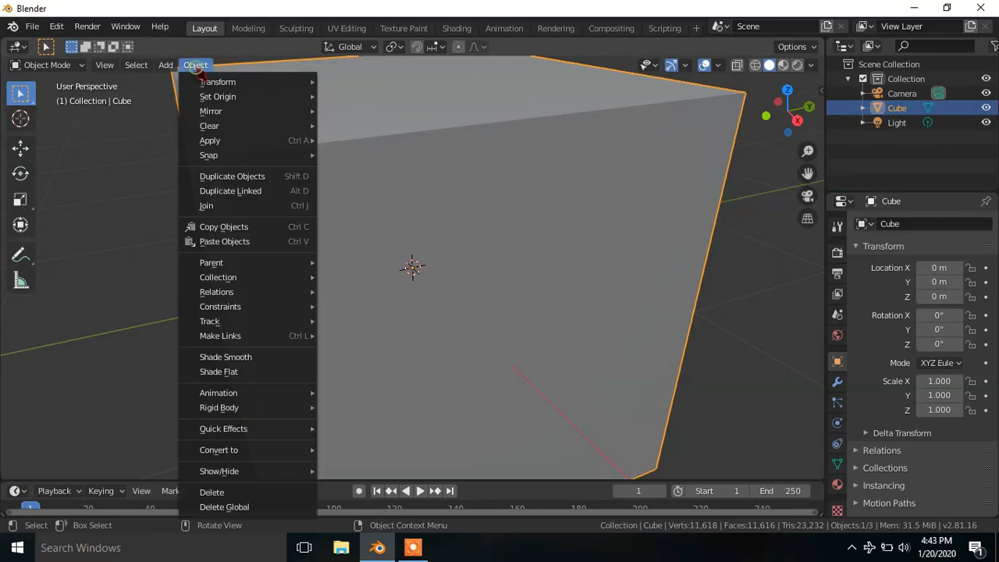
mouse_move(223, 429)
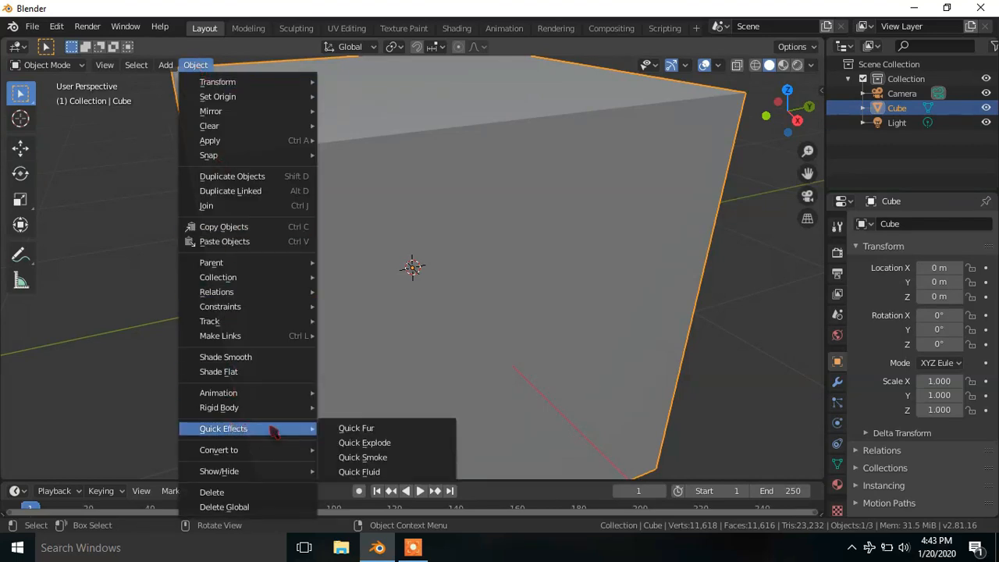
left_click(364, 443)
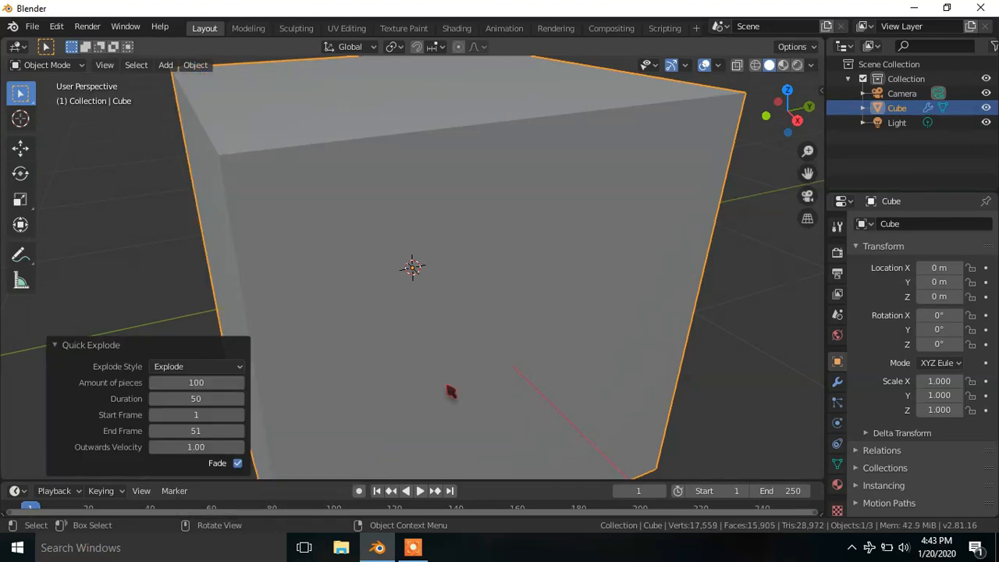
- Set the end frame of the cube's particle emission to 70
scroll(451, 392, "down", 4)
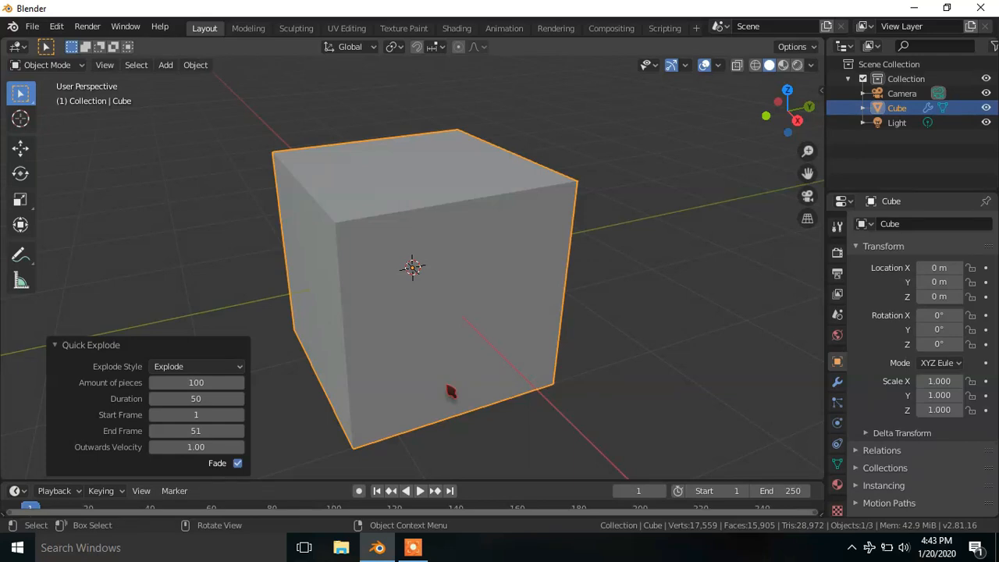
left_click(837, 382)
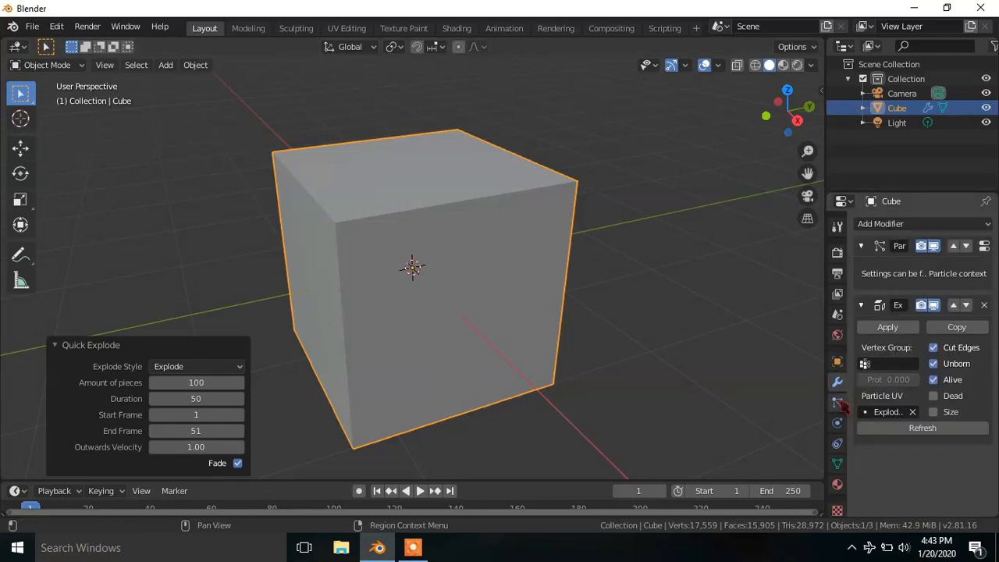
left_click(837, 403)
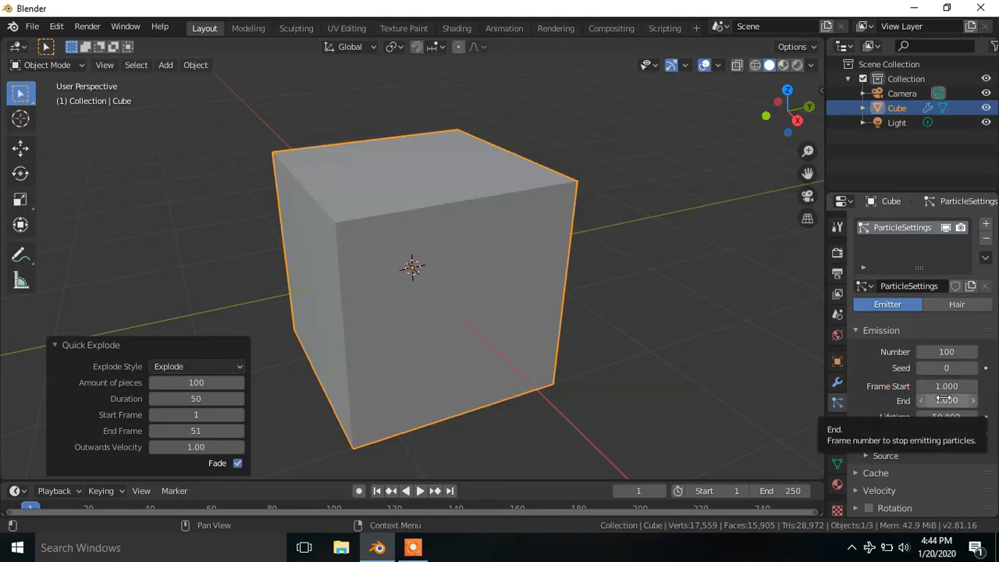
left_click_drag(943, 399, 895, 404)
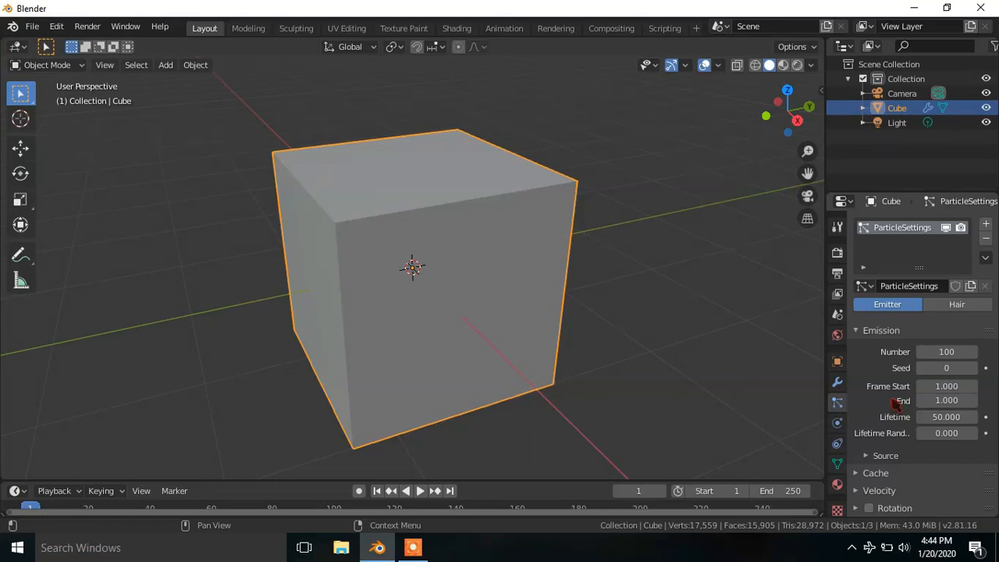
left_click(941, 400)
type("70")
key("Return")
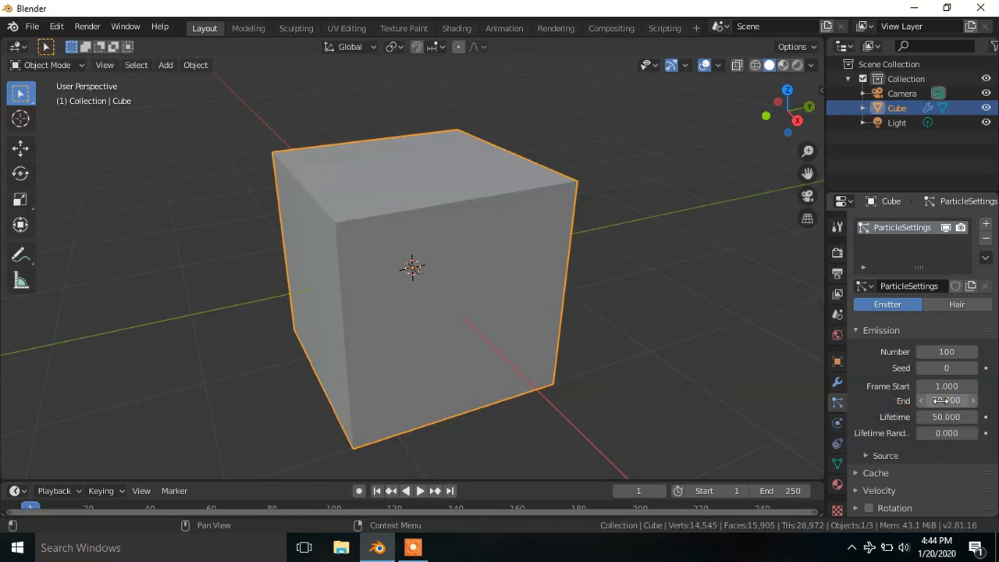
- Set the particle lifetime to 10 and the emission's start frame to 3
left_click(934, 416)
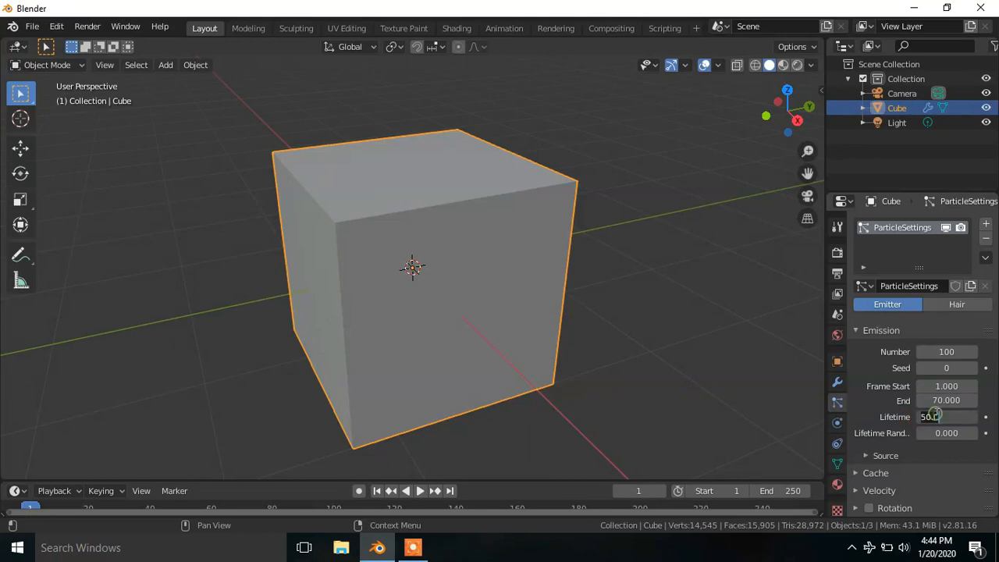
type("10")
key("Return")
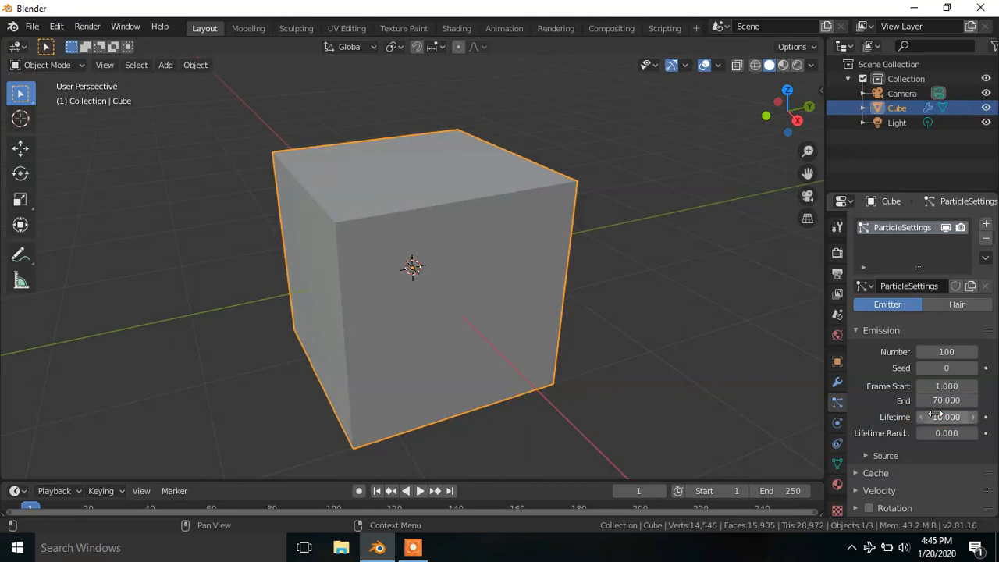
left_click(941, 378)
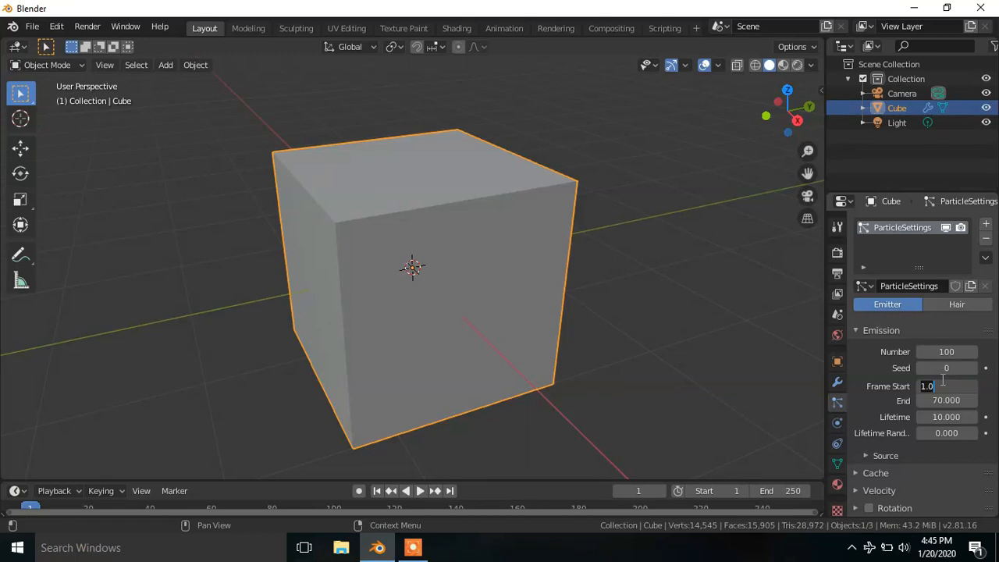
type("3")
key("Return")
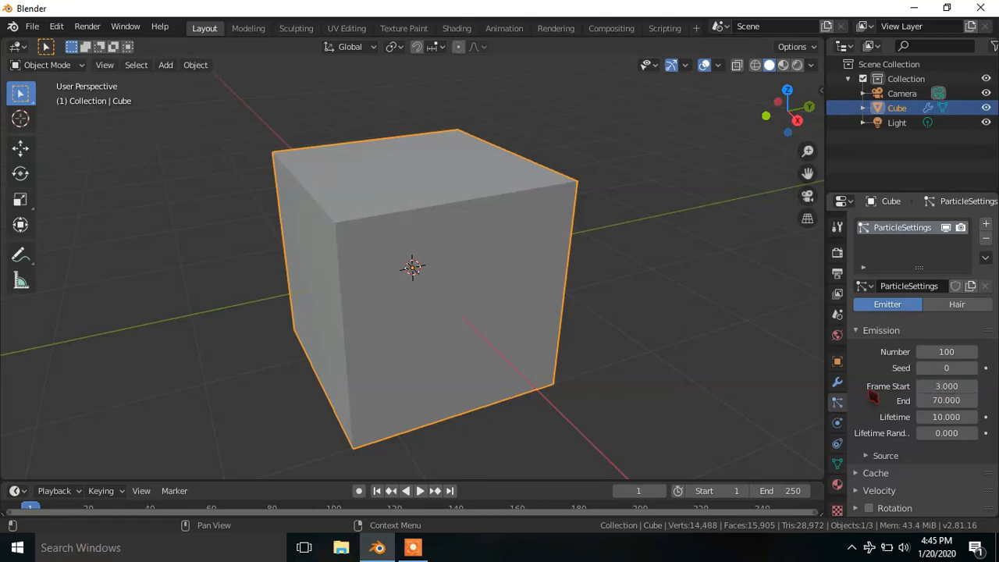
- Play the explosion animation to check it, stop it and return to the first frame
key("space")
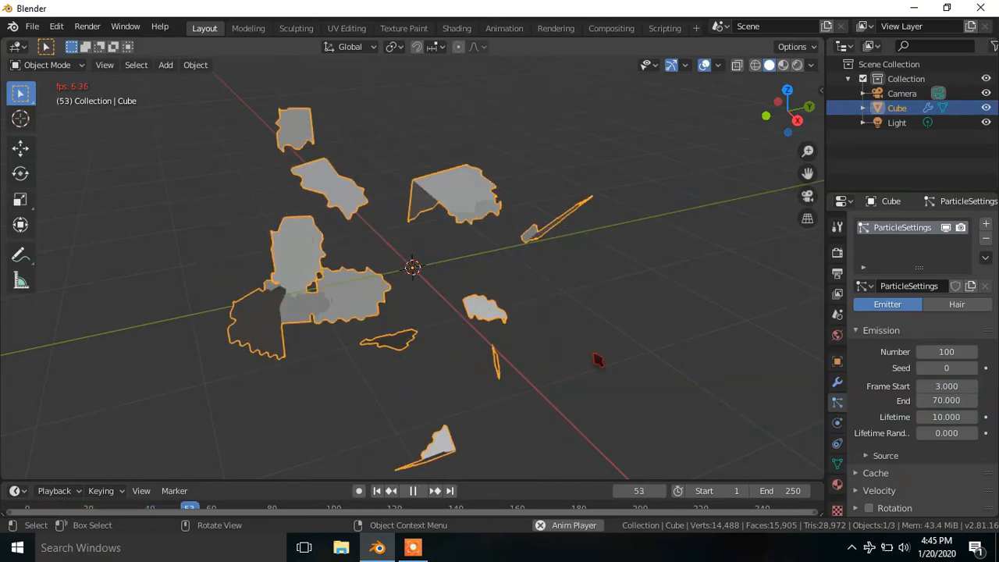
key("space")
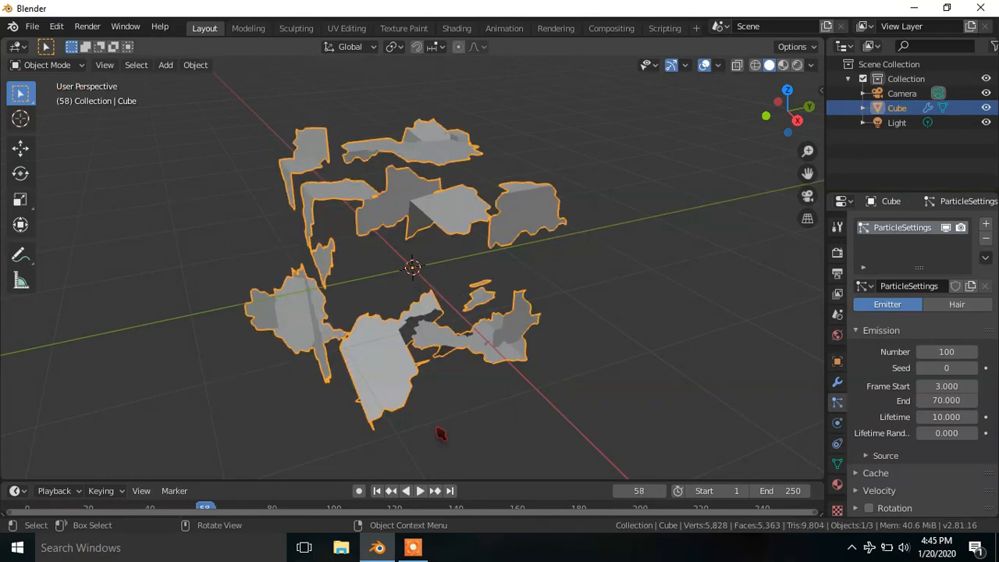
left_click(375, 491)
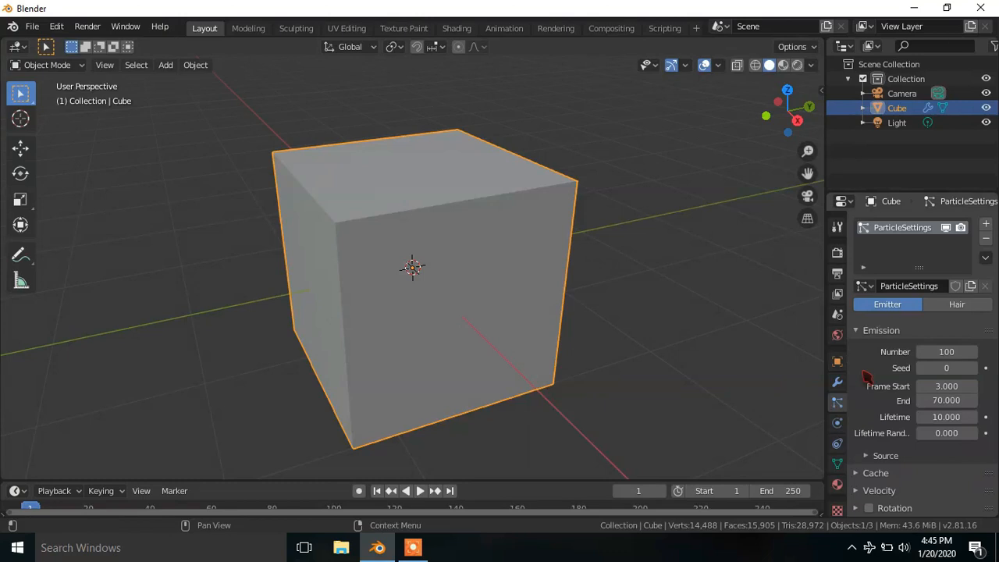
- Add a new texture to the cube's particle settings and change its type to Blend
scroll(865, 376, "down", 5)
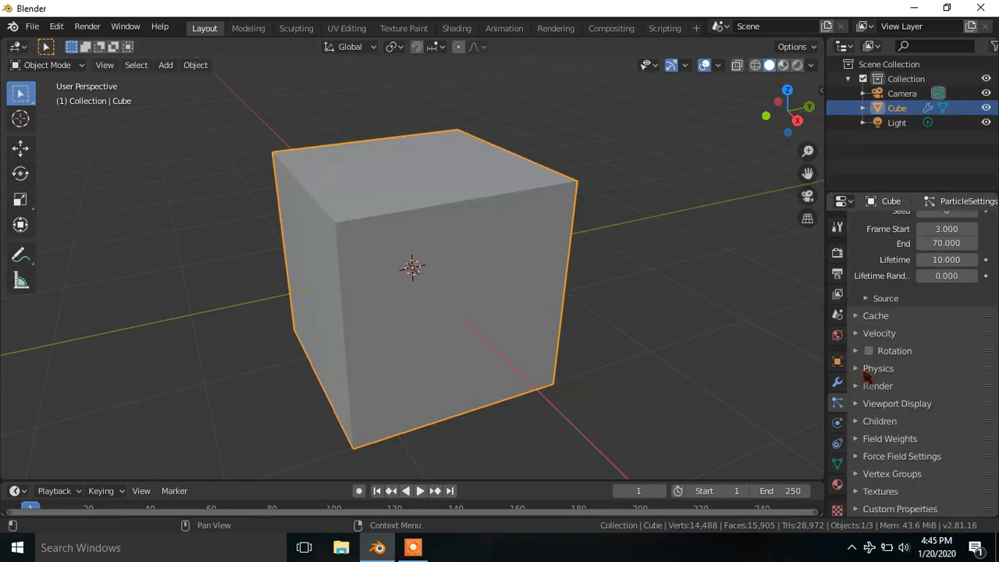
left_click(866, 492)
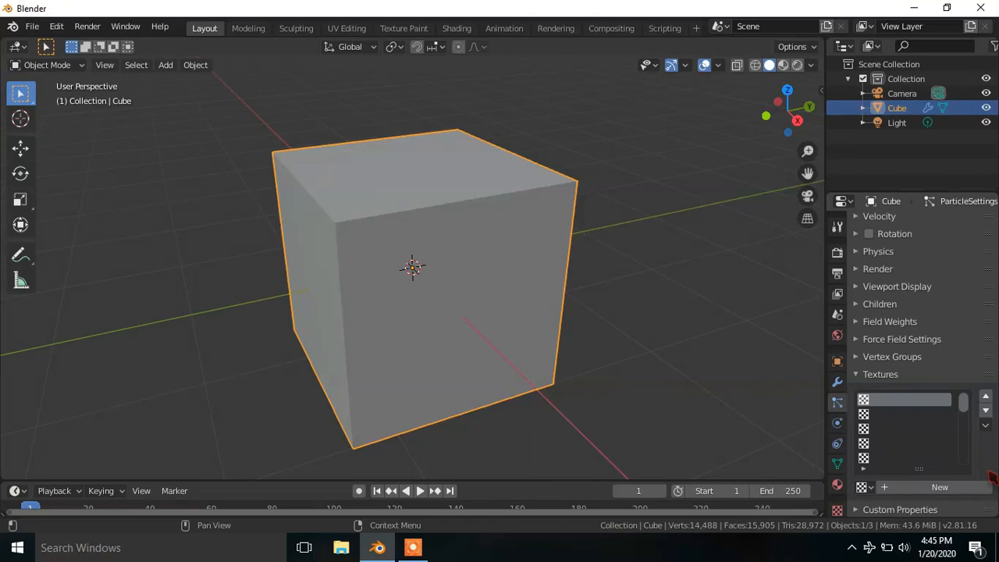
left_click(920, 490)
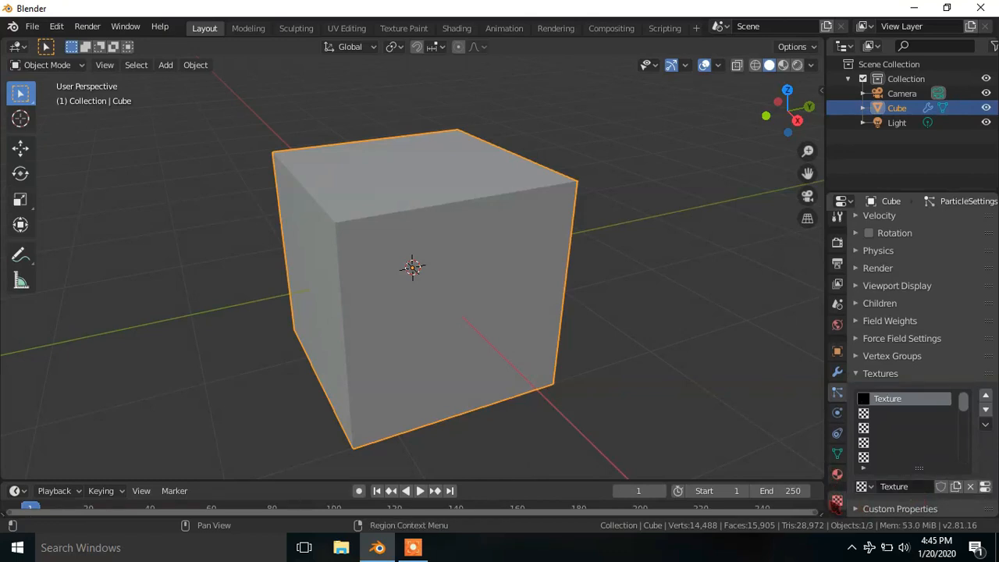
left_click(837, 500)
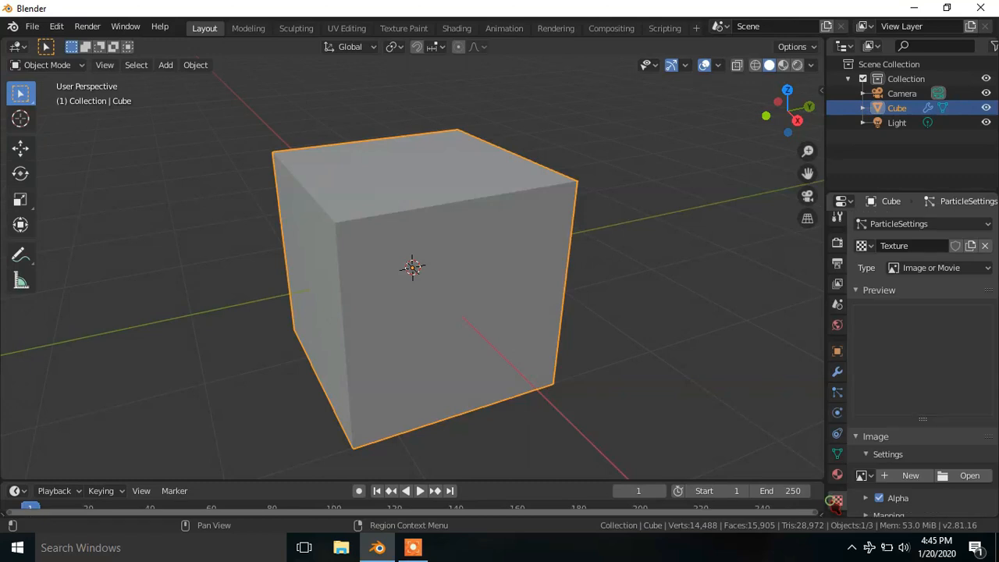
left_click(946, 269)
left_click(918, 304)
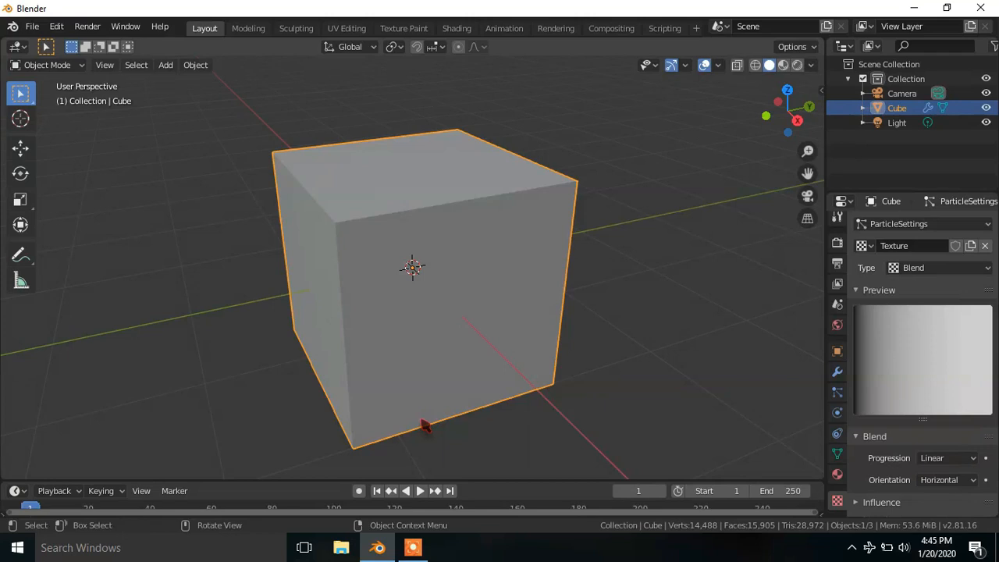
- Play back the explosion with the Blend texture, viewing it from another angle, and return to the first frame
key("space")
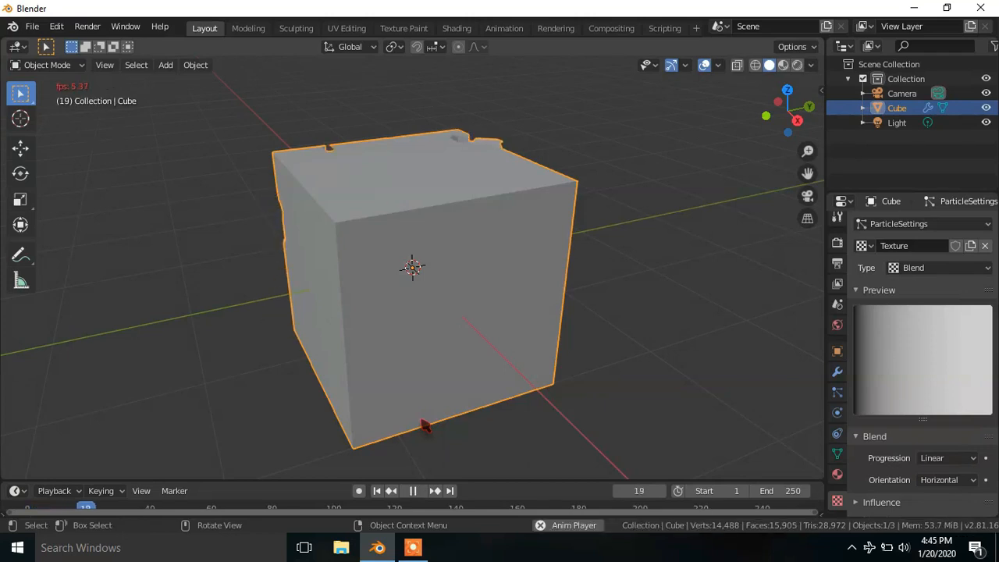
middle_click_drag(425, 425, 508, 417)
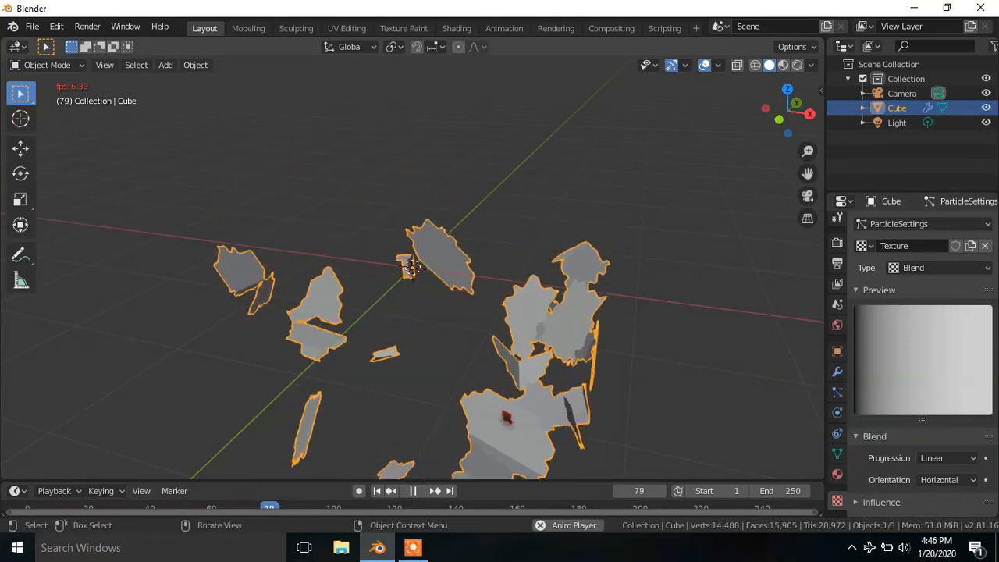
key("space")
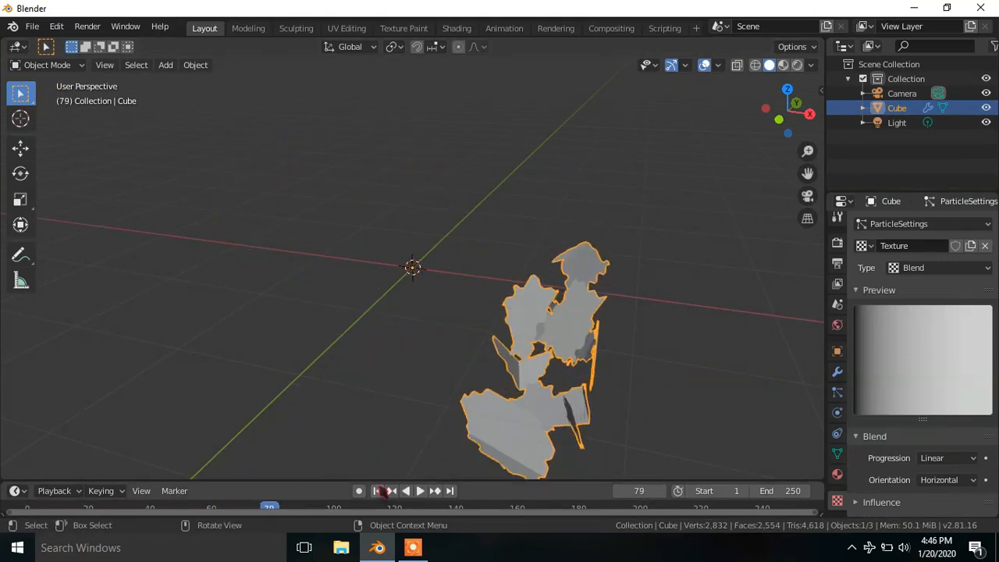
left_click(377, 490)
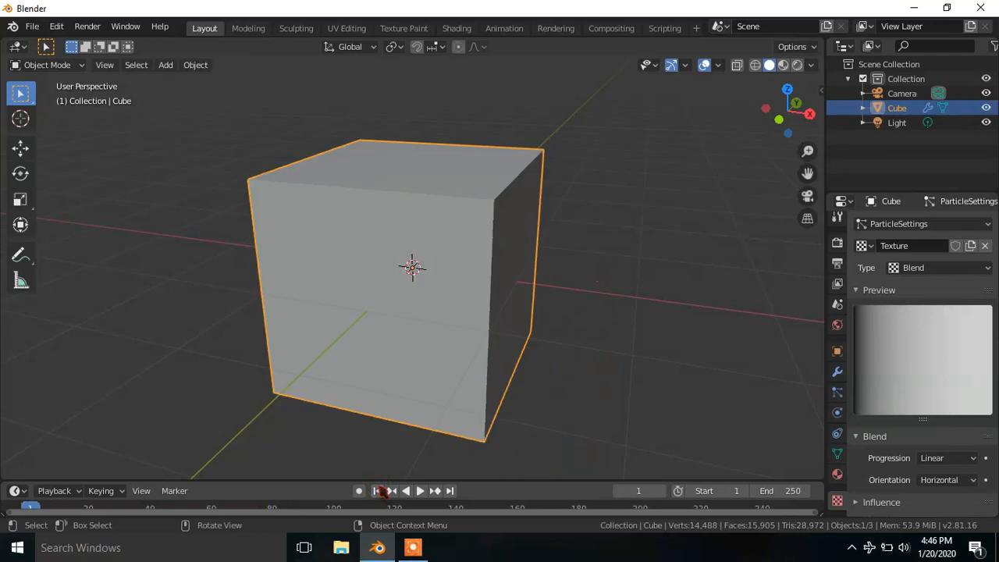
- Refresh the cube's Explode modifier
left_click(835, 373)
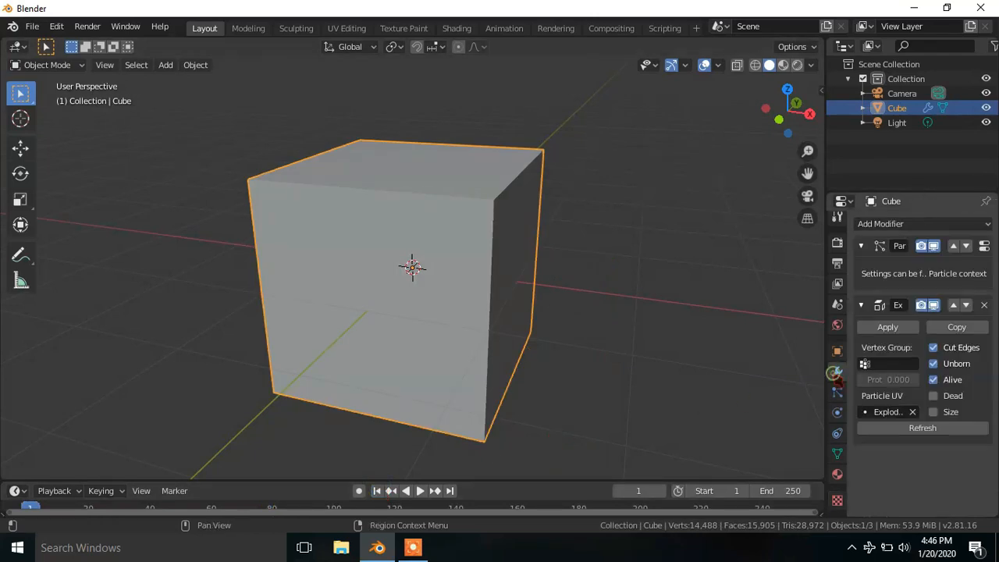
left_click(920, 429)
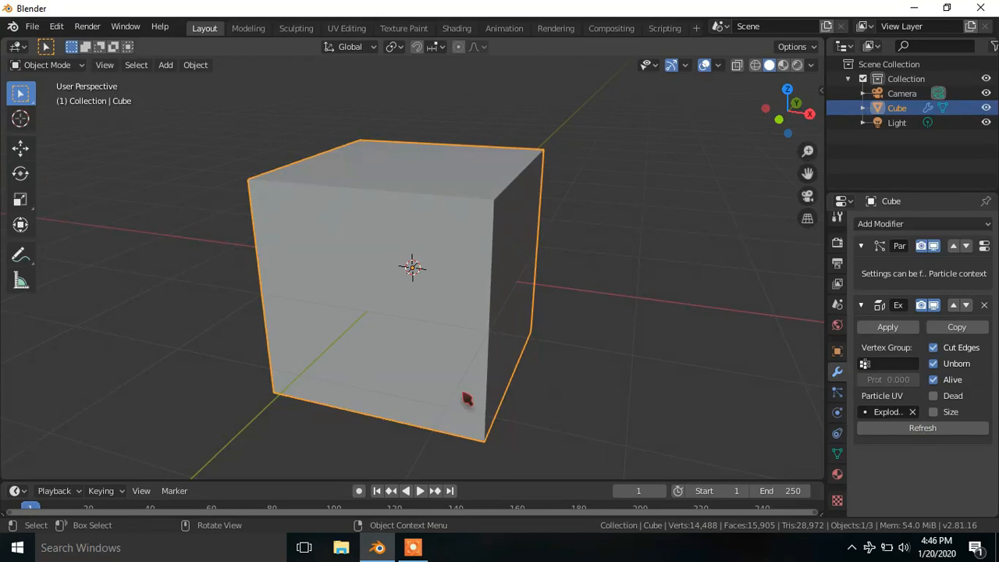
- Play back the explosion, view the fragments from a slightly different angle, and return to the first frame
key("space")
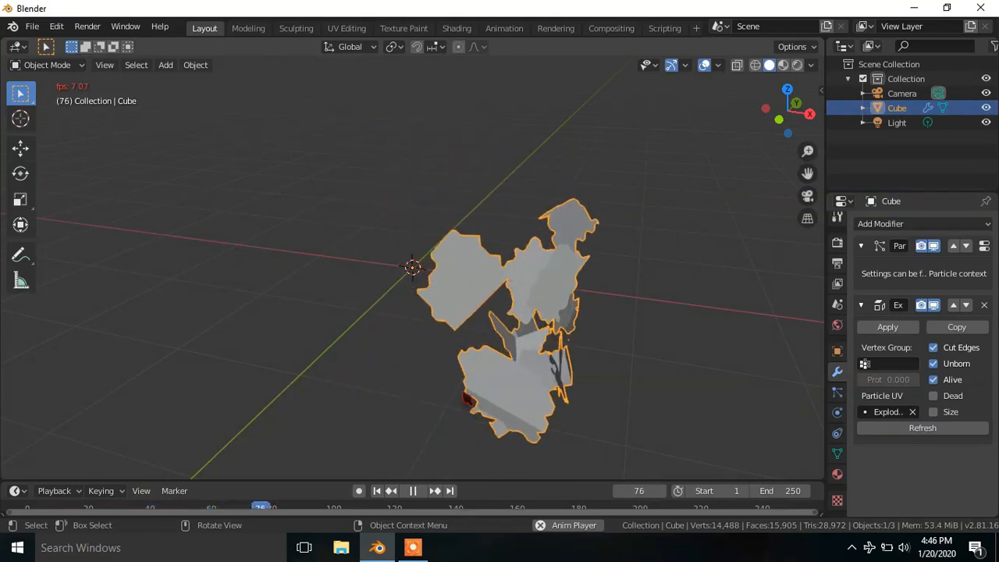
key("space")
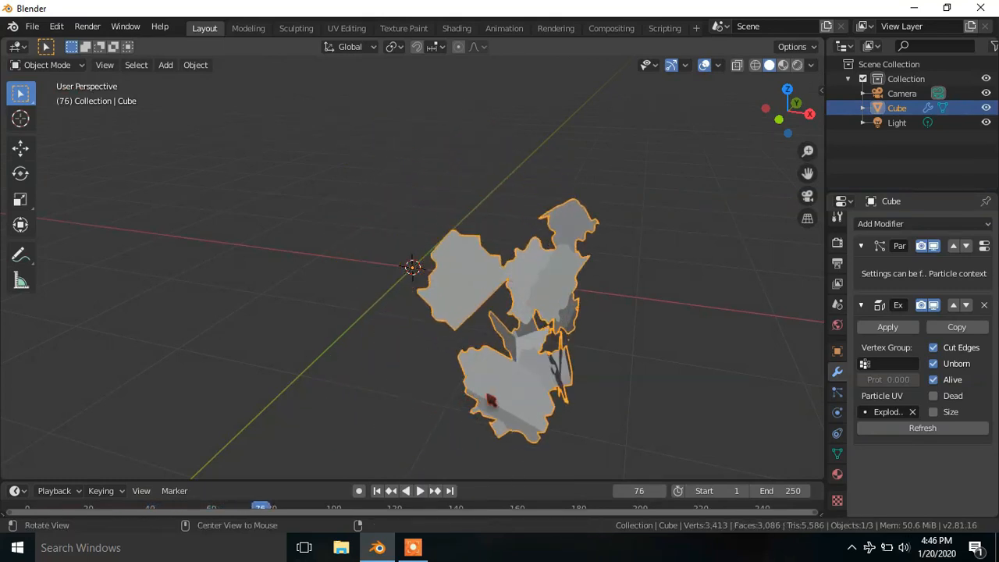
middle_click_drag(490, 401, 508, 401)
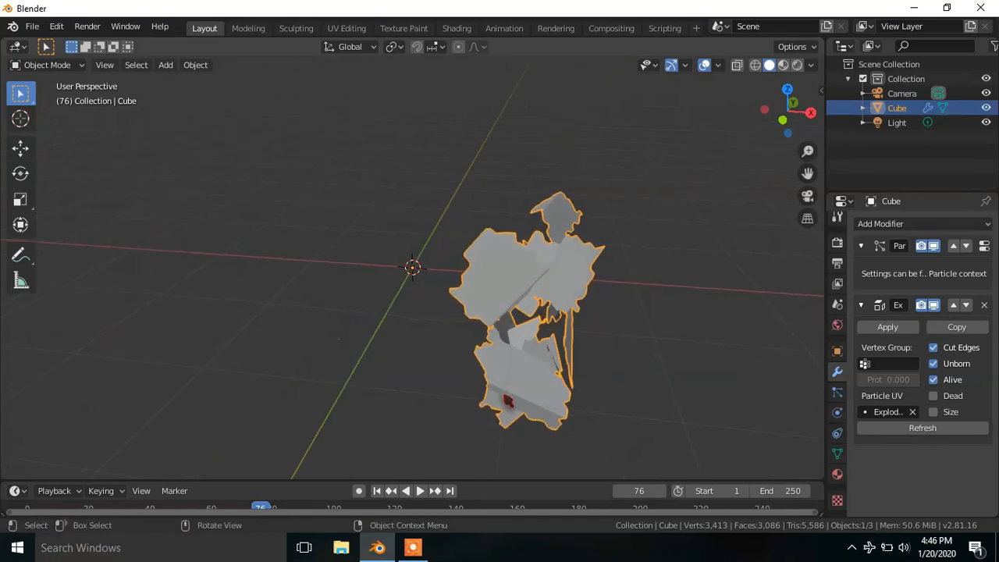
left_click(377, 491)
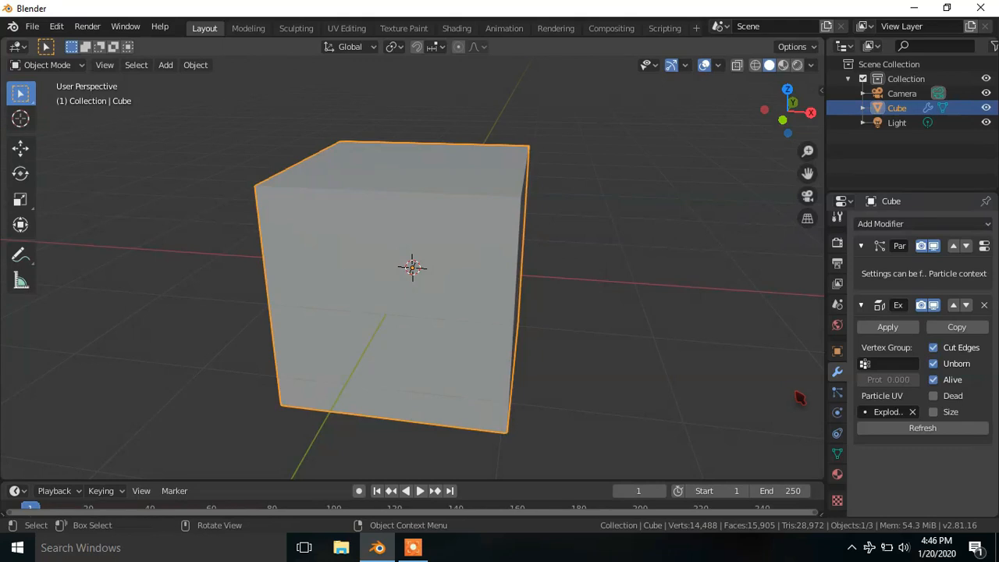
- Set the emission Number in the cube's particle settings to 15000
left_click(837, 393)
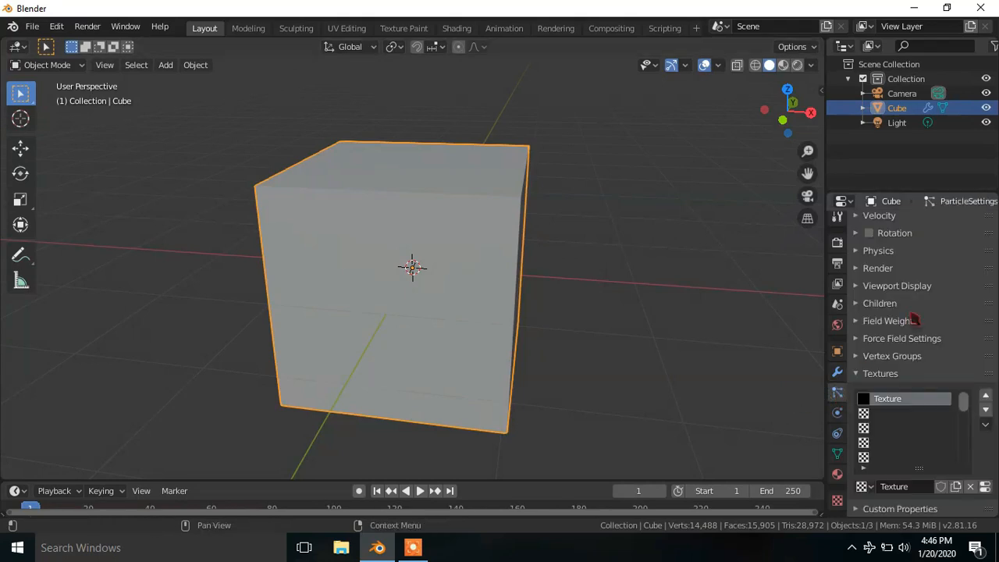
scroll(854, 319, "up", 6)
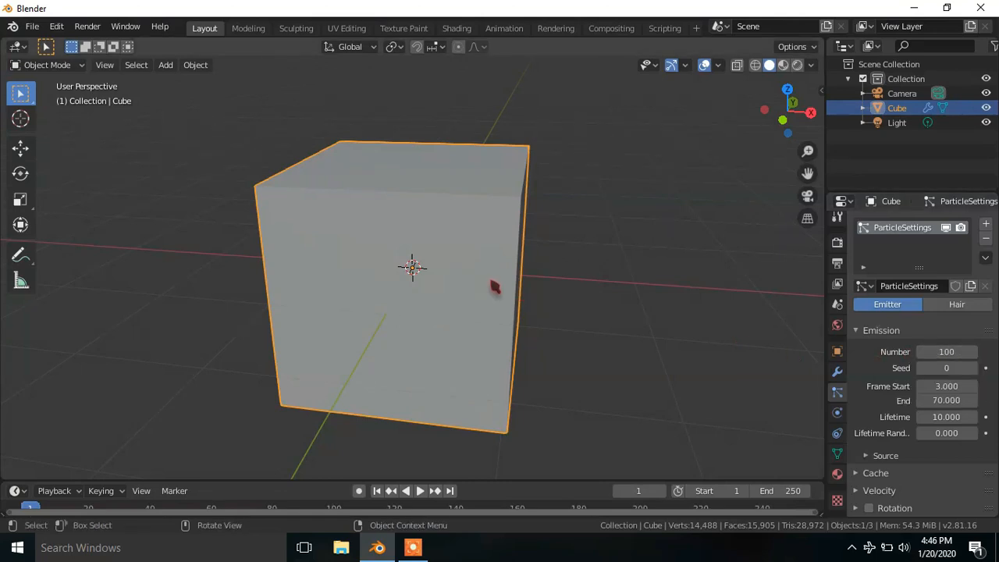
left_click(955, 351)
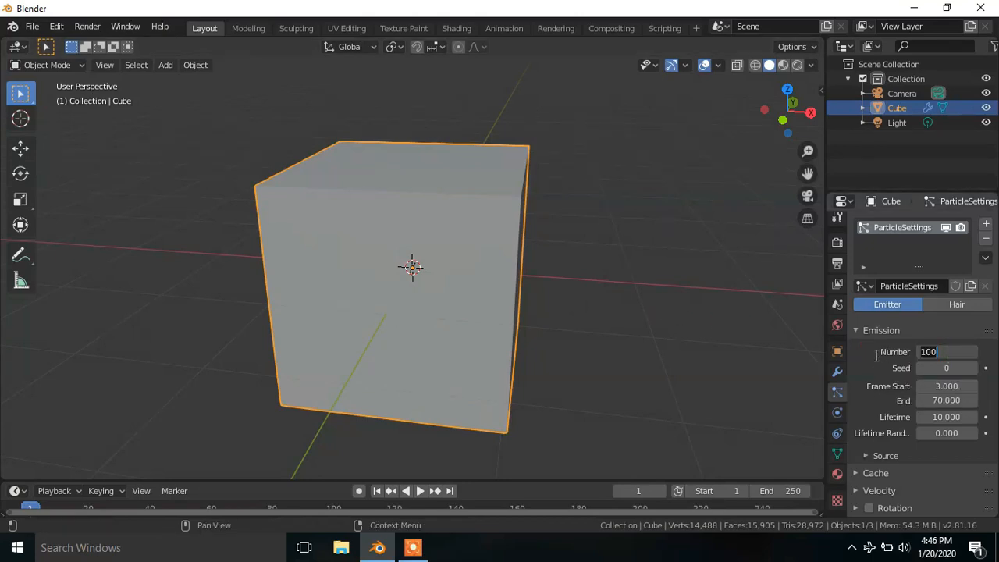
type("1")
key("Return")
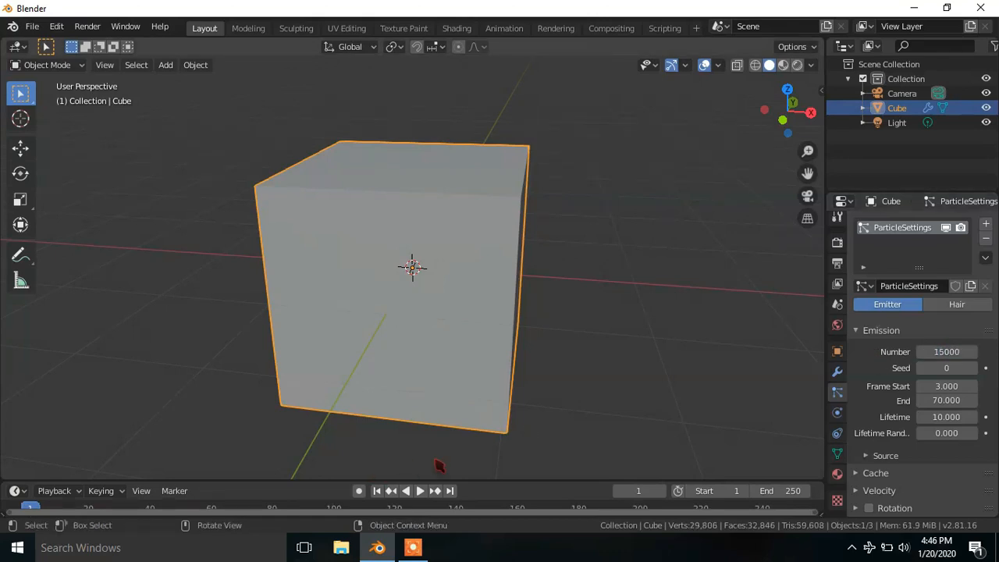
- Play the disintegration with 15000 particles, stop it and return to the first frame
key("space")
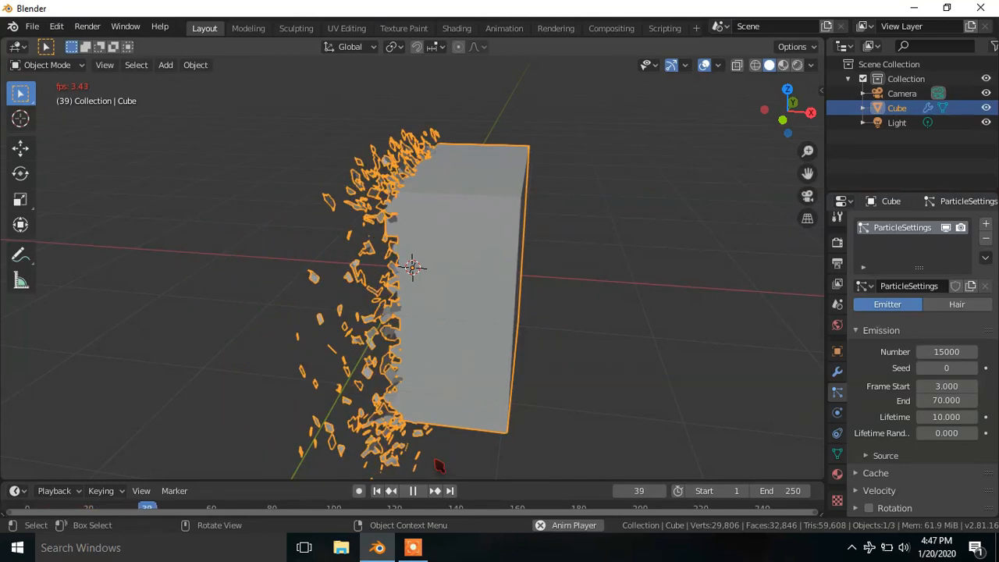
key("space")
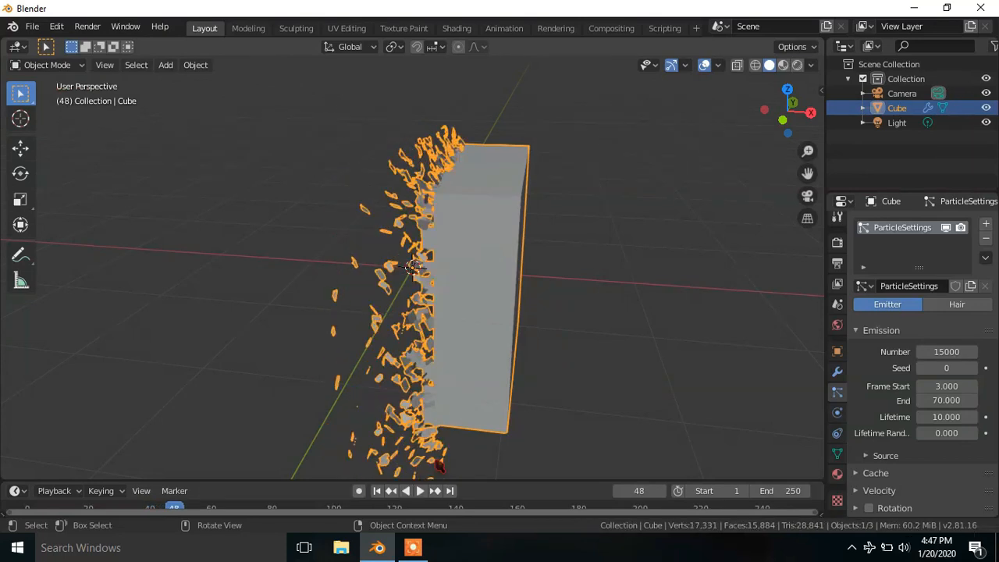
left_click(377, 490)
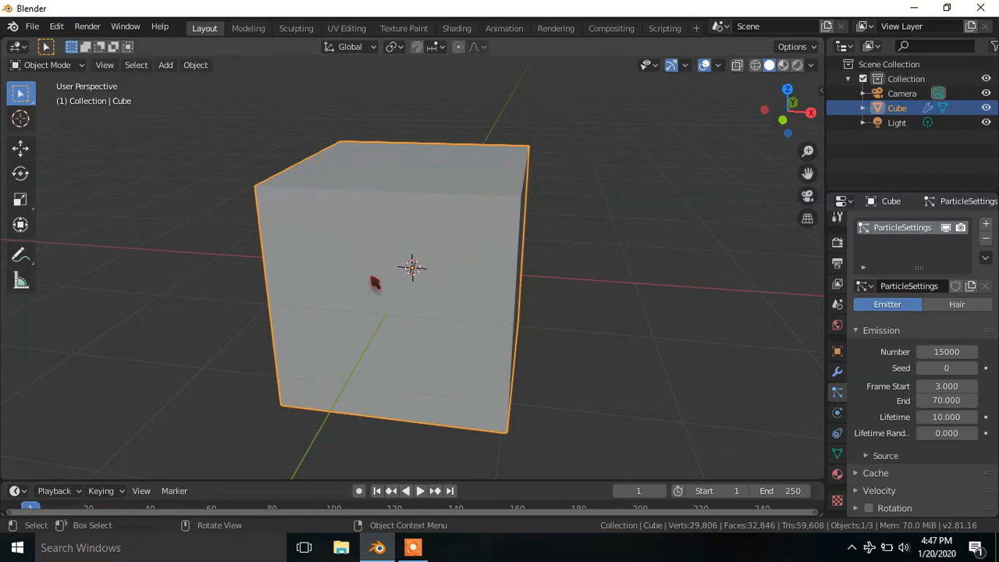
- Subdivide all faces of the cube's mesh with one cut and return to Object Mode
key("Tab")
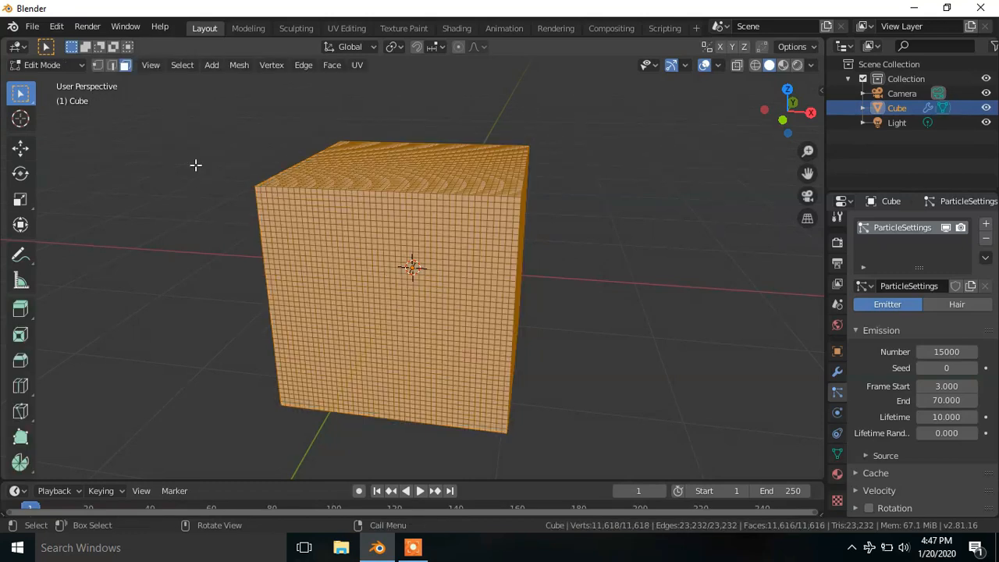
right_click(196, 166)
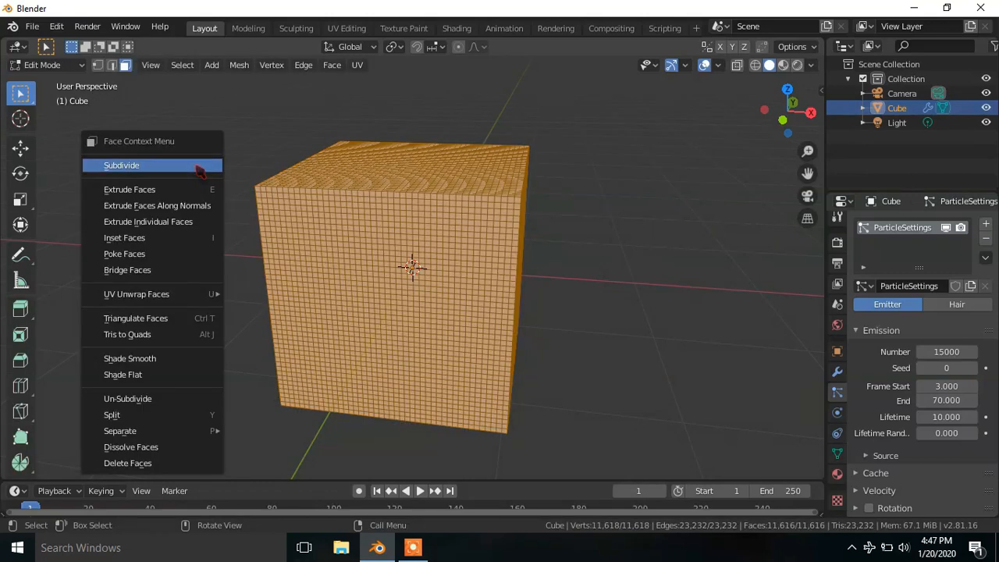
left_click(123, 167)
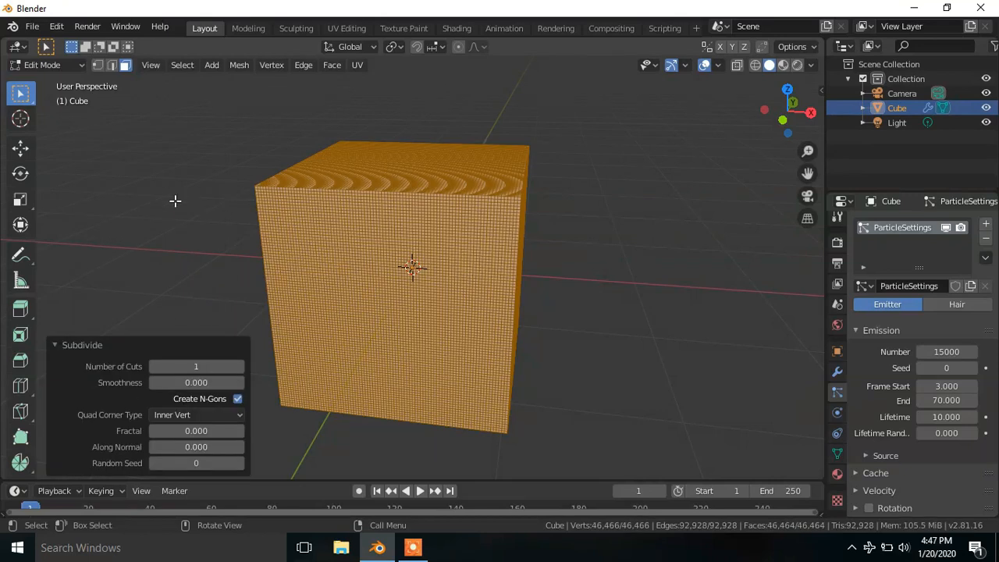
key("Tab")
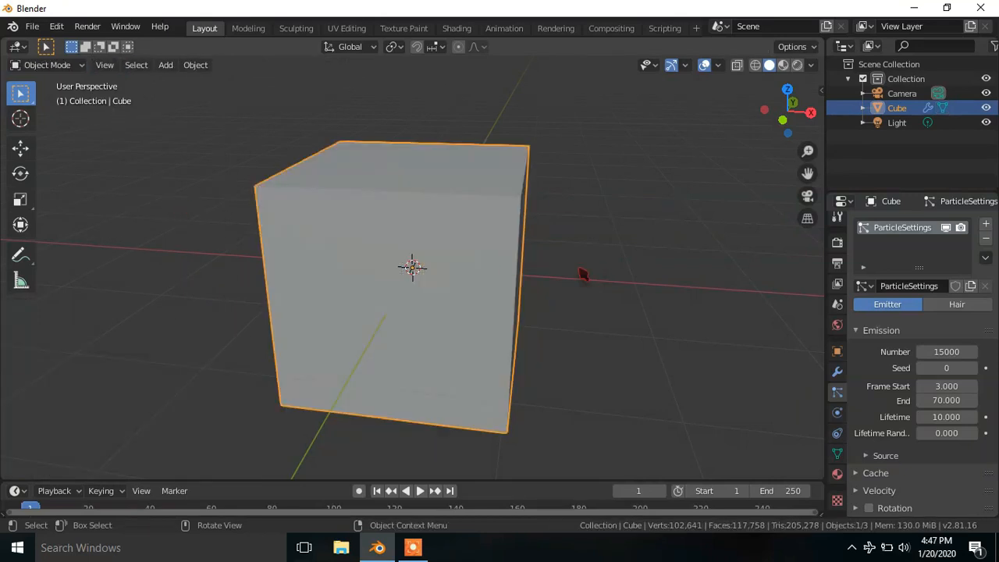
- Set the cube's particle emission Number to 20000
left_click(944, 353)
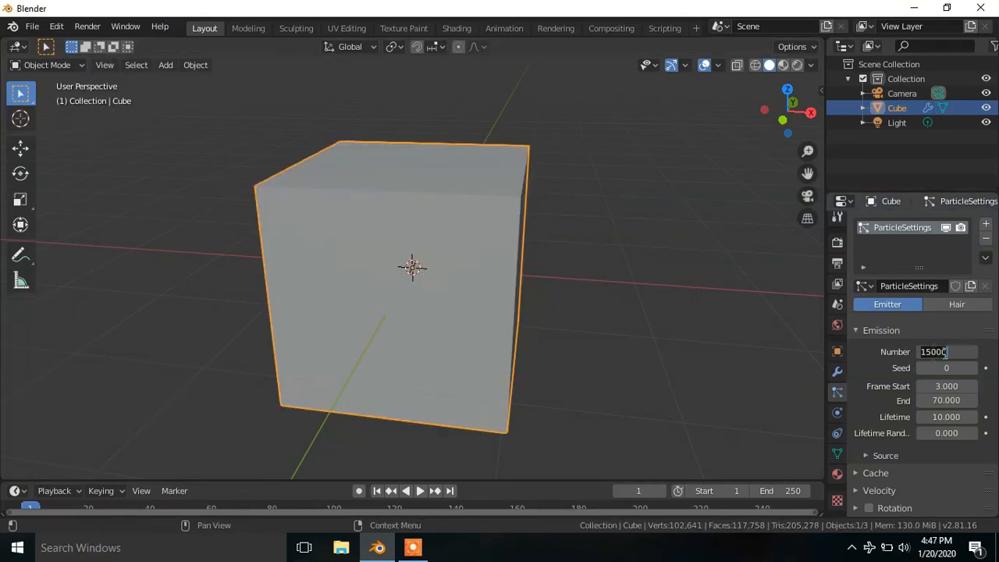
type("20000")
key("Return")
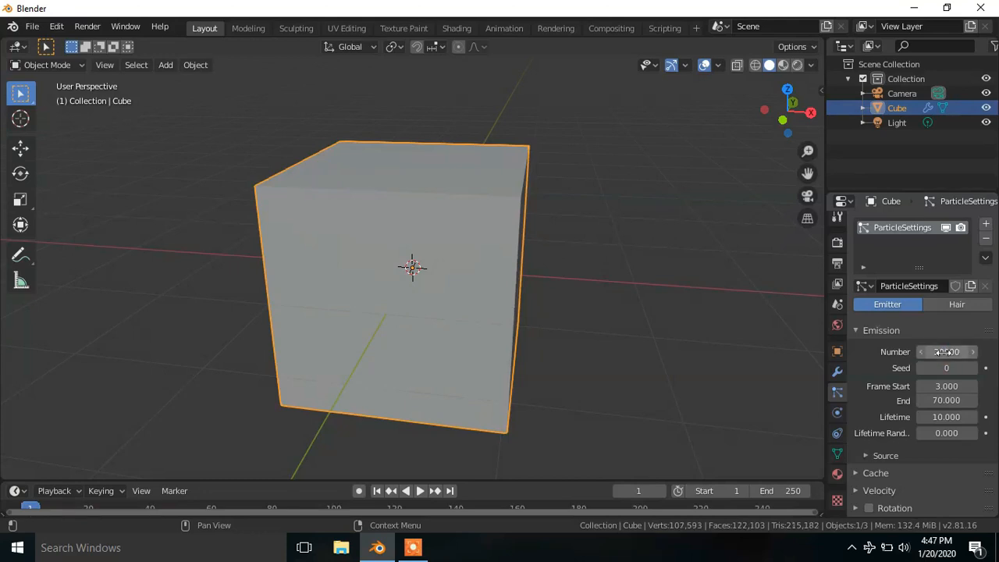
- Play the disintegration of the denser mesh with 20000 particles, stop it and return to the first frame
key("space")
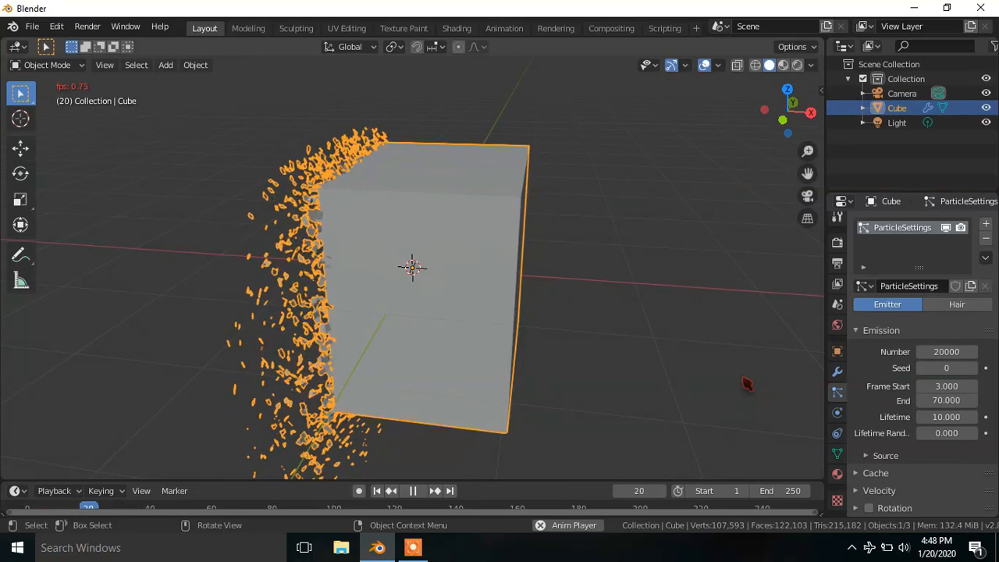
key("space")
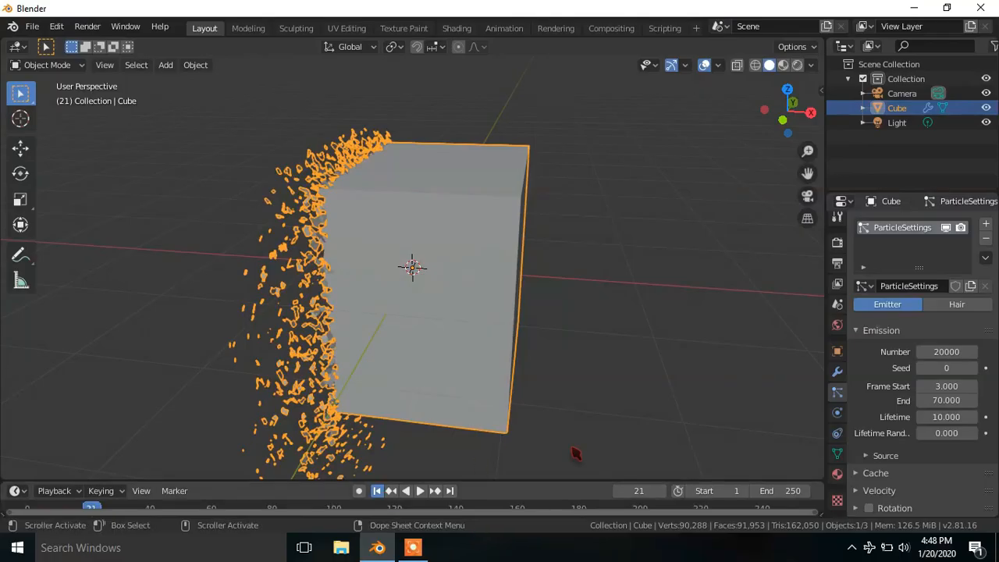
key("shift+Left")
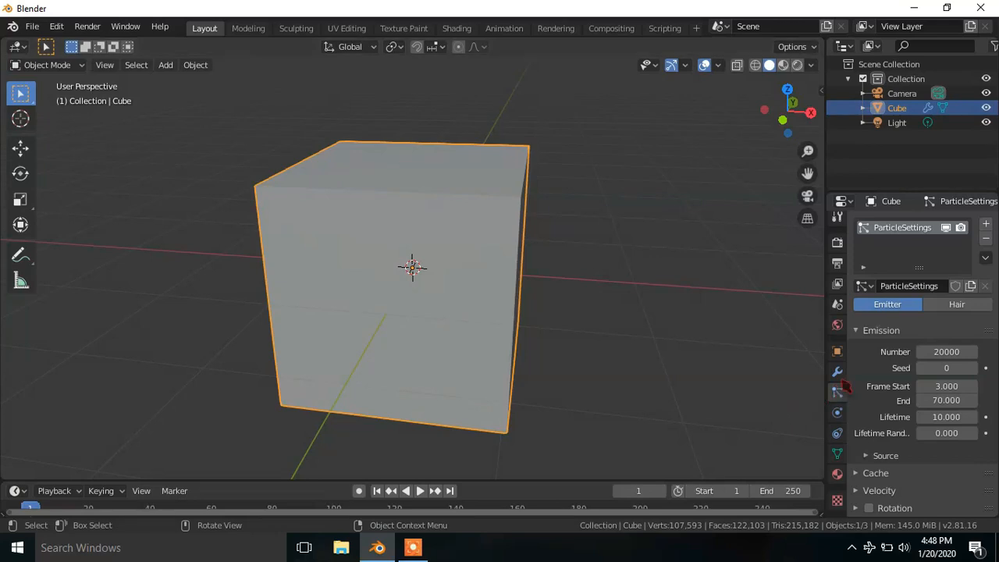
- Turn off Alive in the cube's Explode modifier and refresh the modifier
left_click(837, 372)
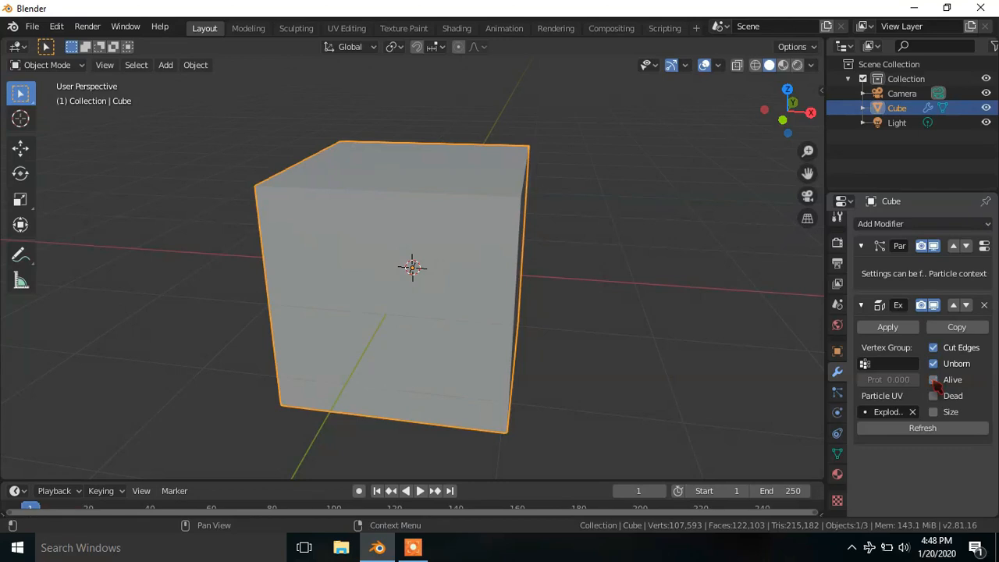
left_click(910, 430)
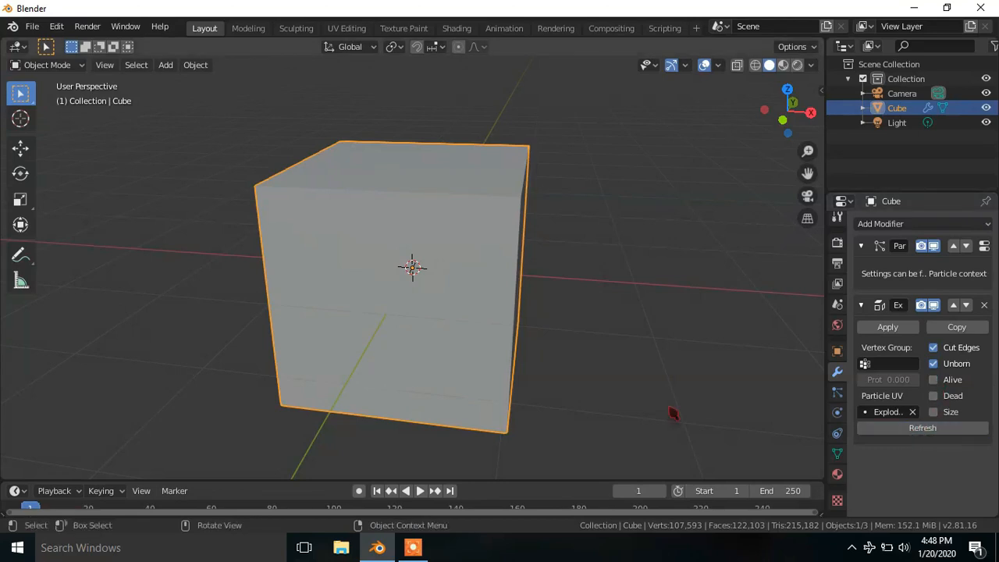
- Play the animation with Alive turned off, stop it and return to the first frame
key("space")
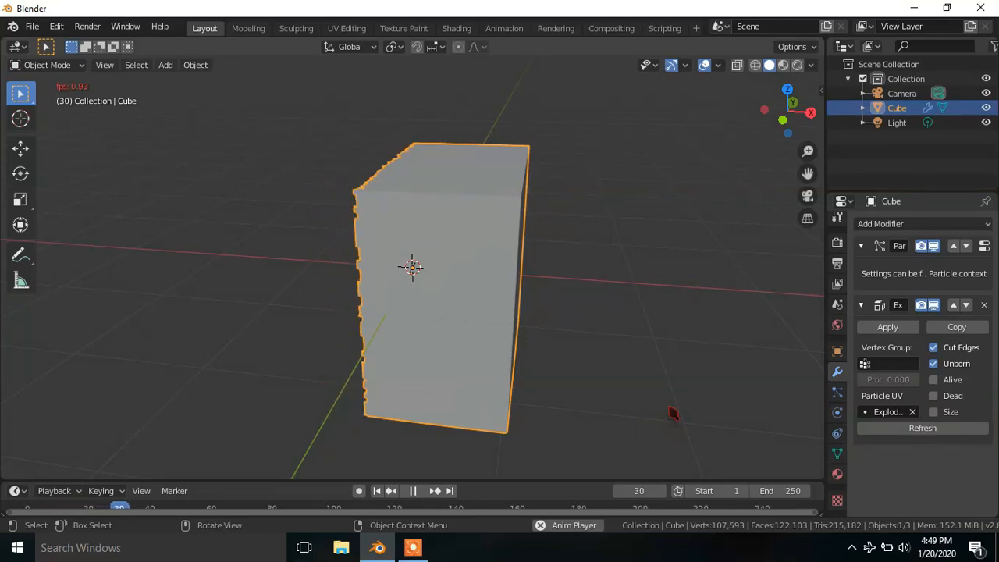
left_click(413, 490)
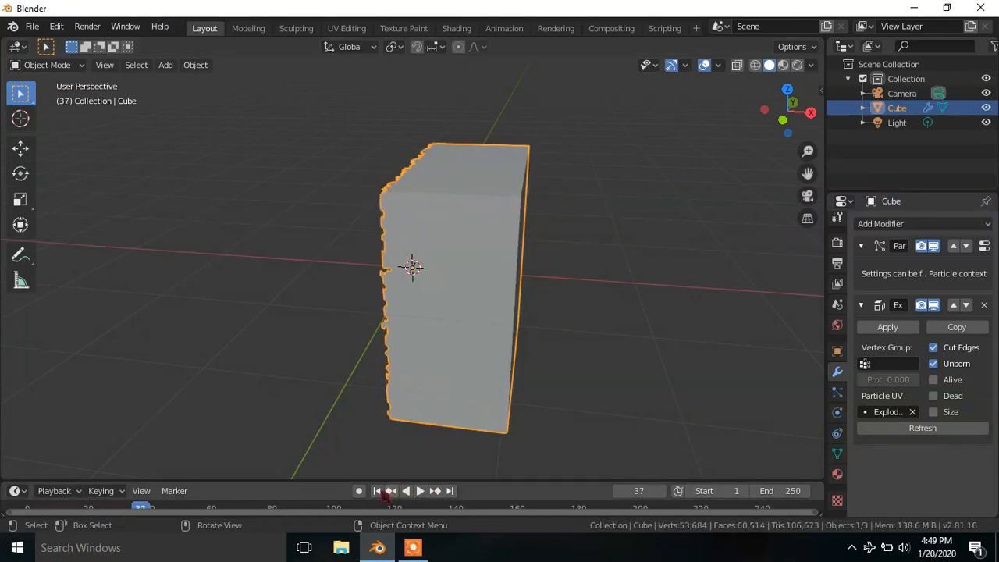
left_click(379, 490)
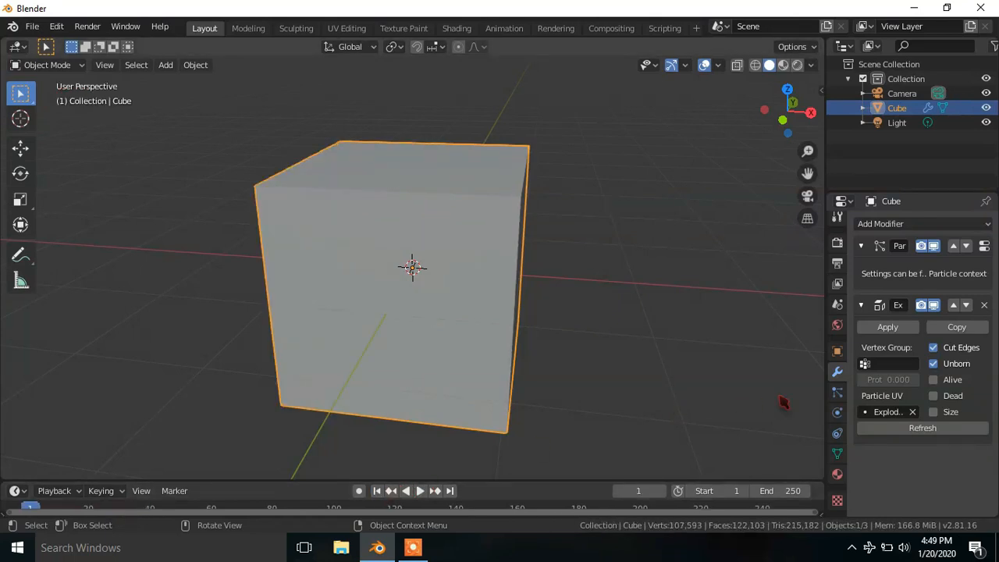
- Bake the cube's particle cache and switch the viewport to Rendered shading
left_click(837, 392)
scroll(858, 390, "down", 4)
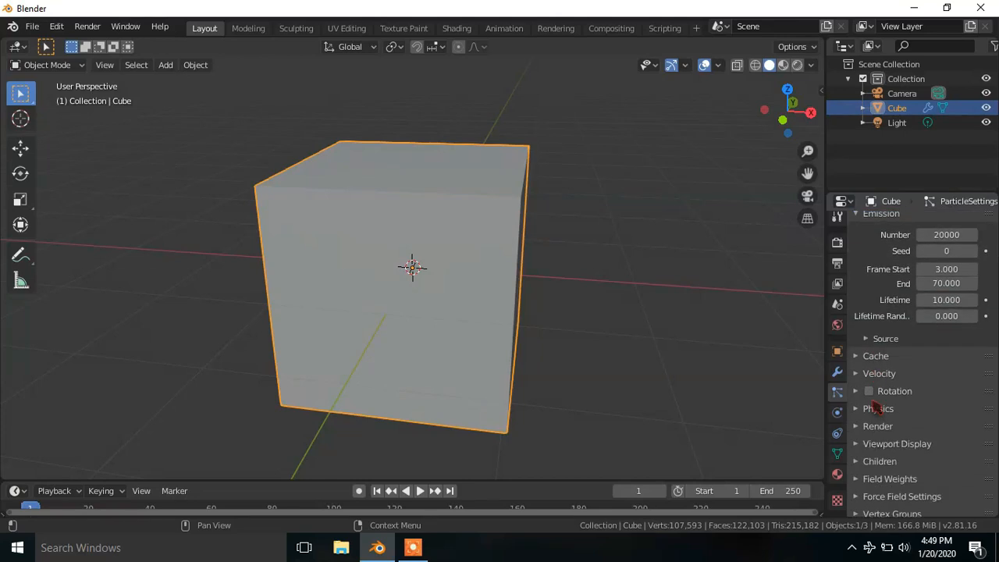
left_click(868, 360)
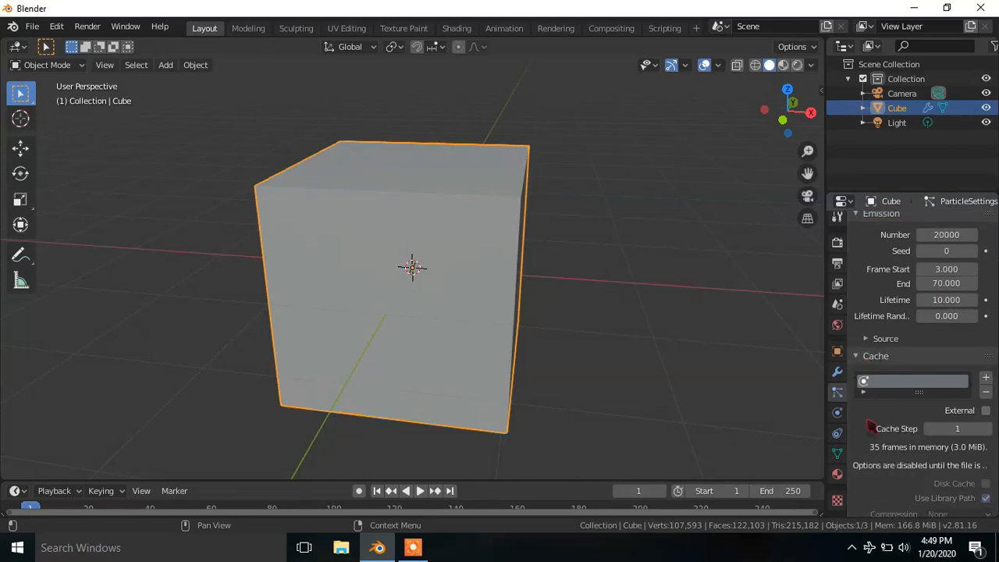
scroll(870, 419, "down", 3)
left_click(881, 444)
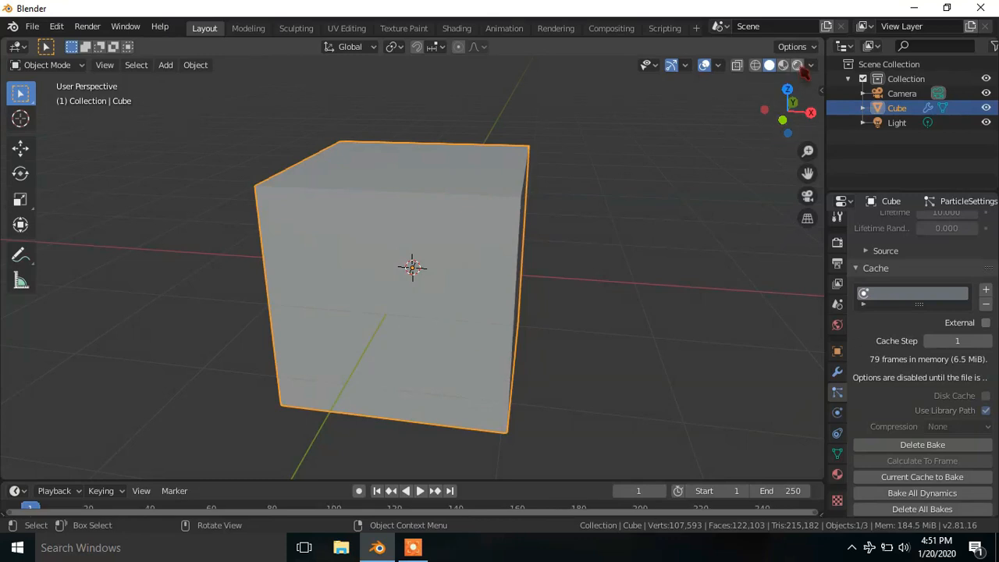
left_click(796, 66)
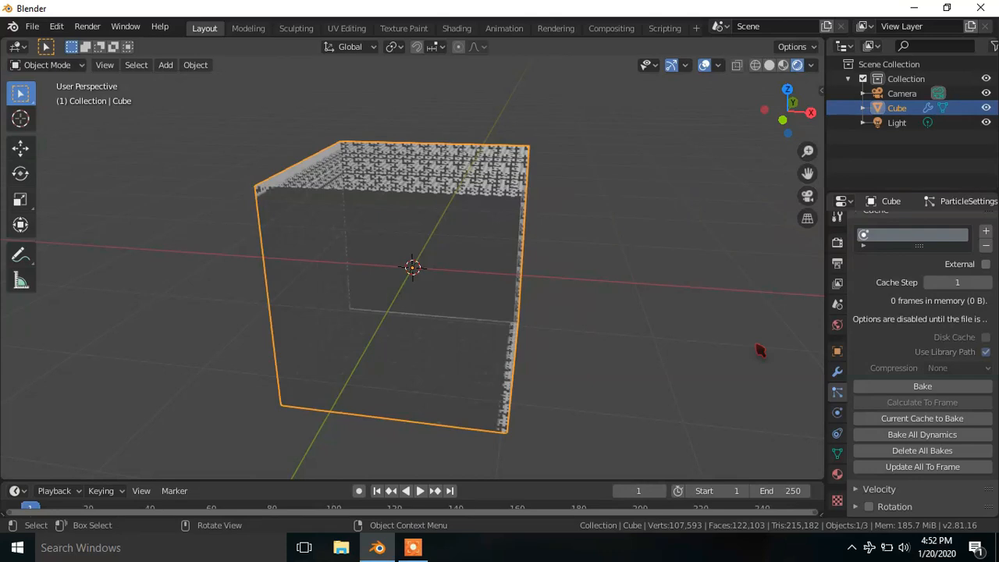
- Select the light and move it about -6.63 m along the global Y axis
left_click(896, 126)
scroll(618, 304, "down", 7)
middle_click_drag(618, 302, 613, 320)
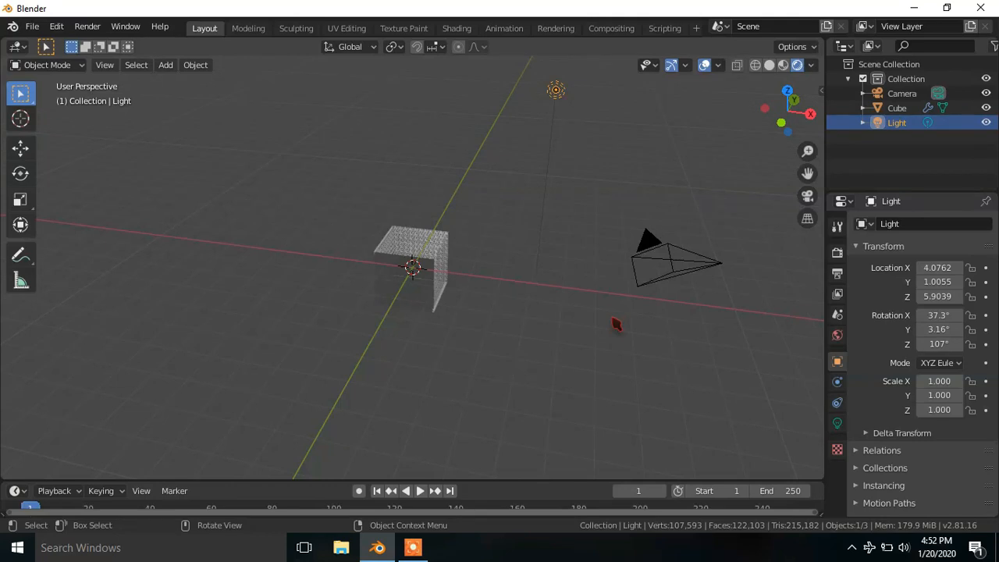
key("g")
key("y")
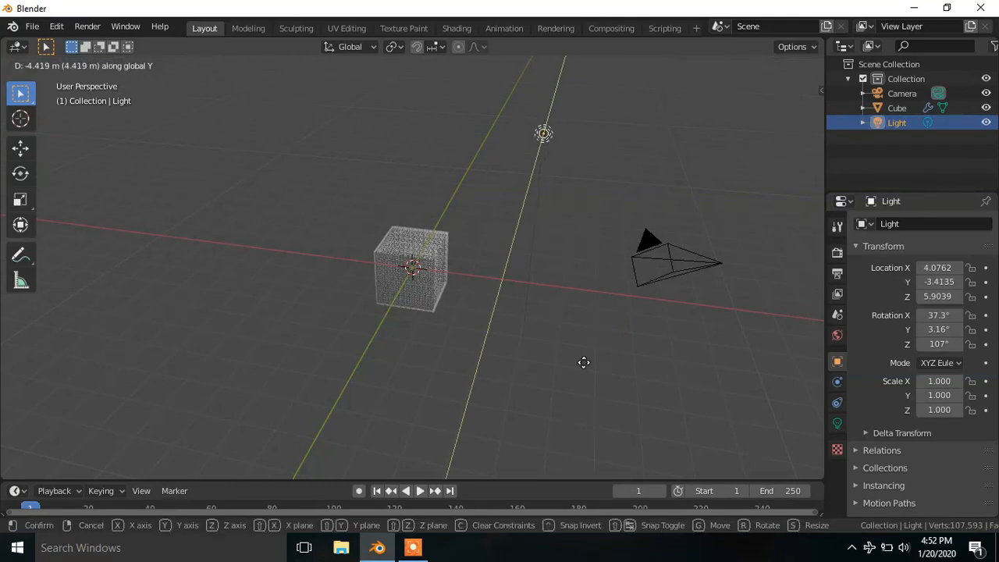
left_click(563, 388)
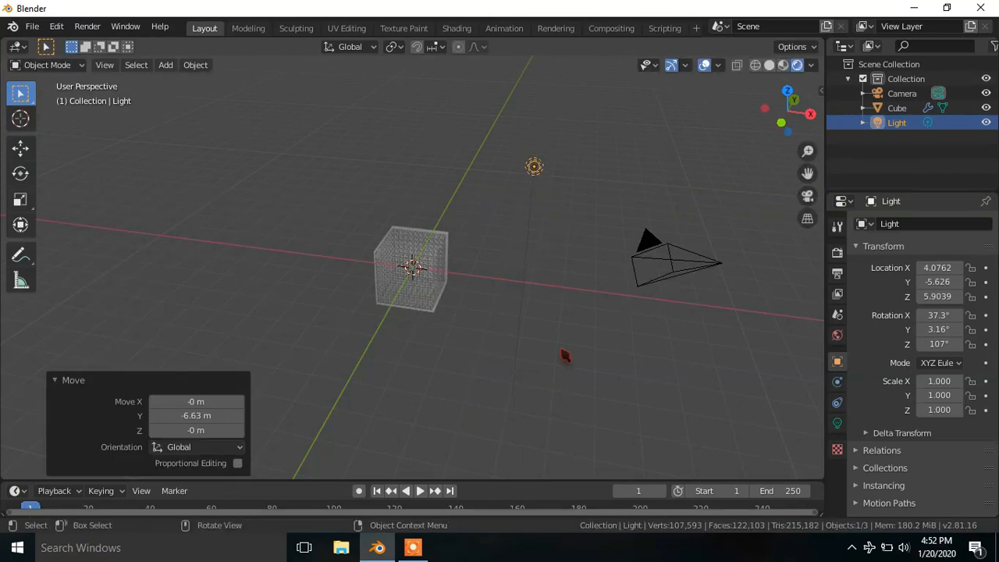
- Look through the scene camera and turn on Lock Camera to View
key("KP_0")
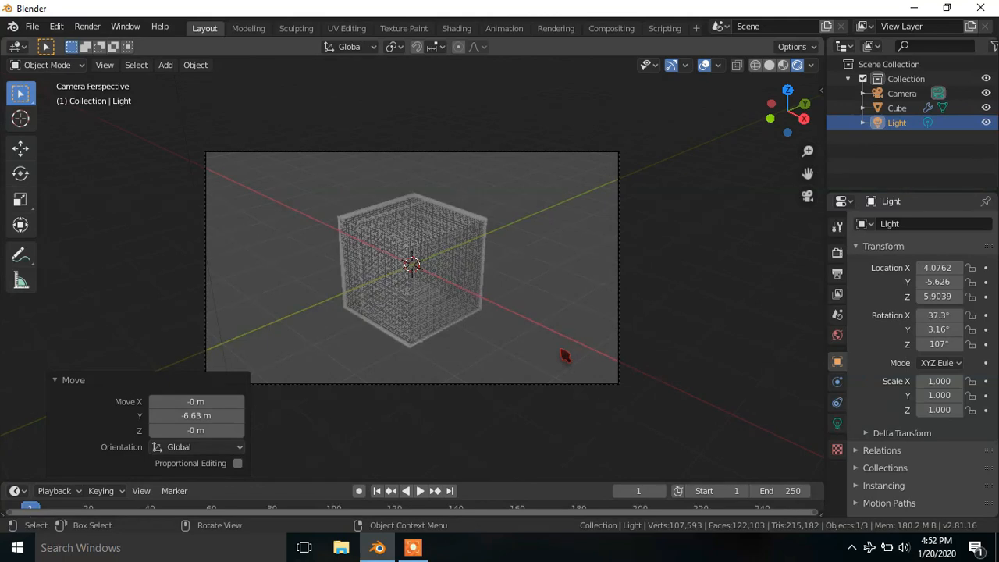
key("n")
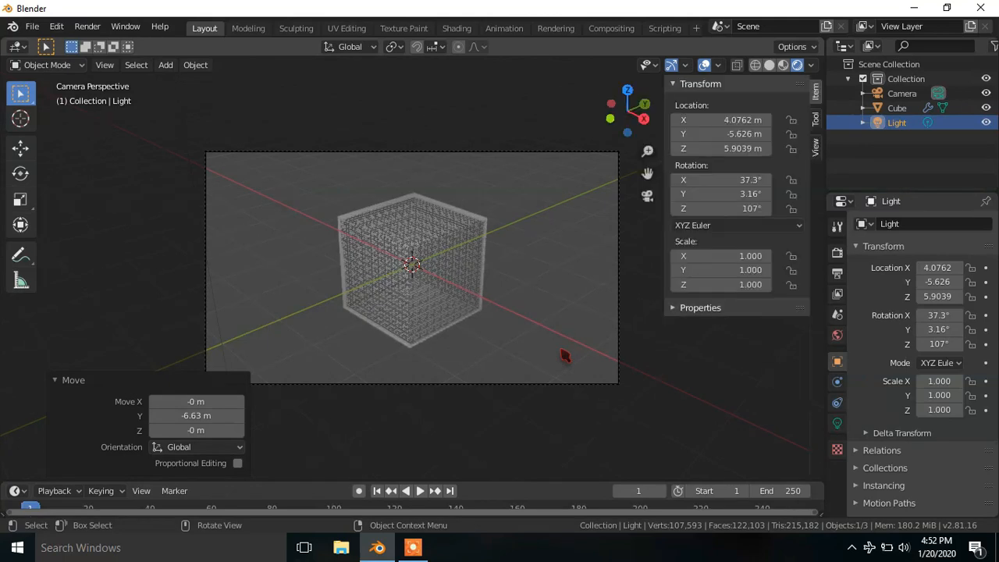
left_click(815, 147)
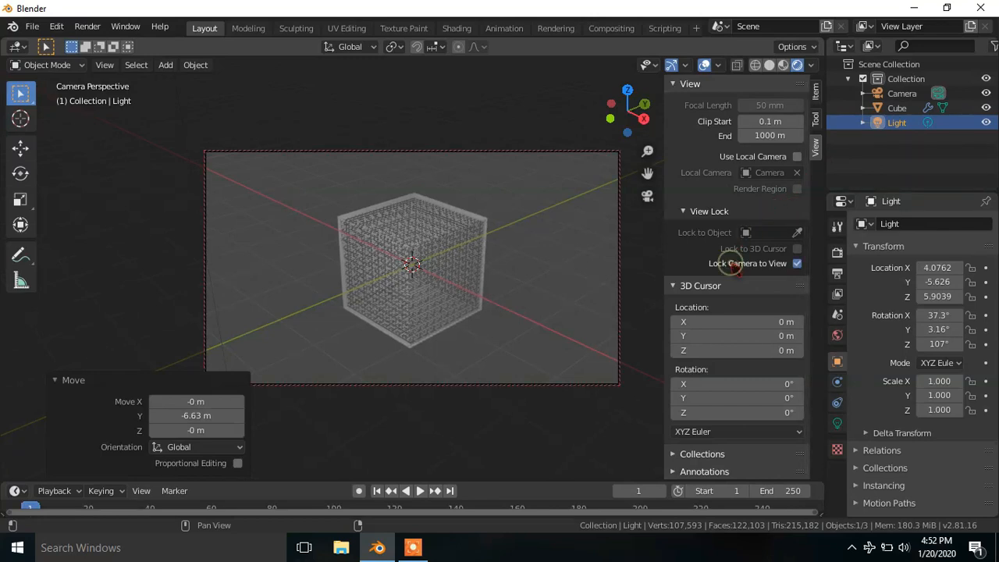
- Hide the sidebar and orbit the locked camera around the cube so one side faces more towards the view
key("n")
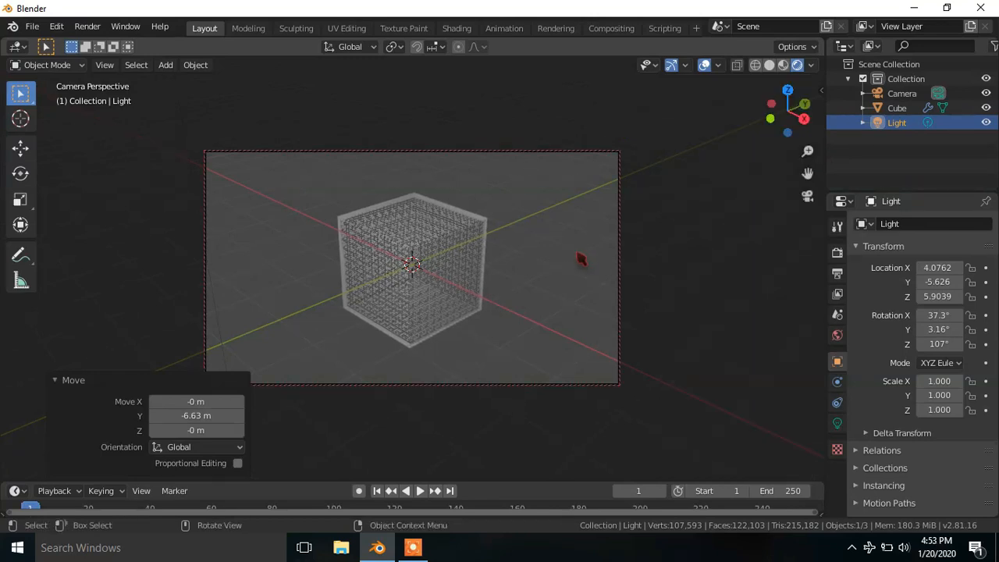
middle_click_drag(524, 308, 576, 288)
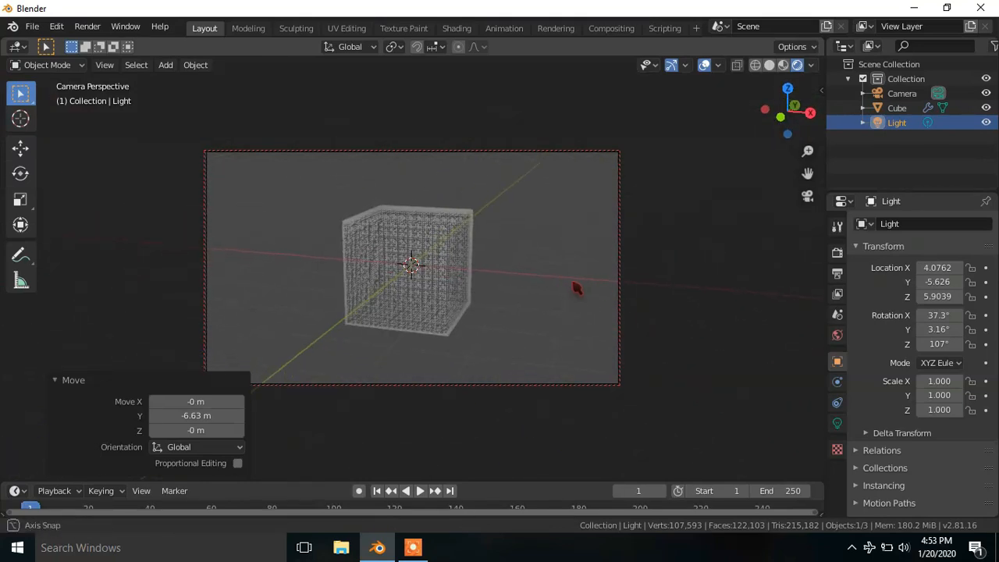
middle_click_drag(668, 262, 668, 271)
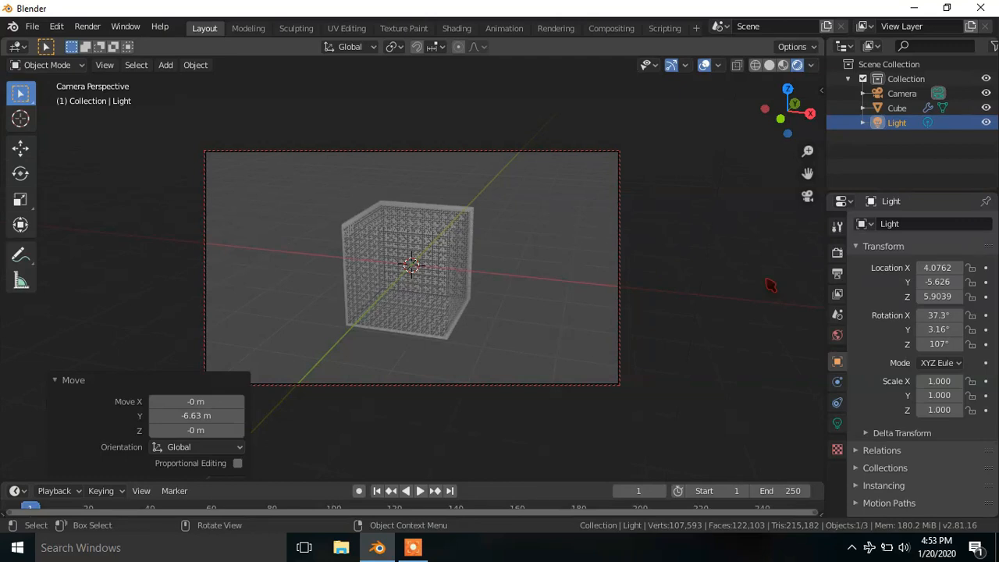
middle_click_drag(771, 285, 705, 289)
- Select the cube, remove its existing material and assign a new one
left_click(468, 272)
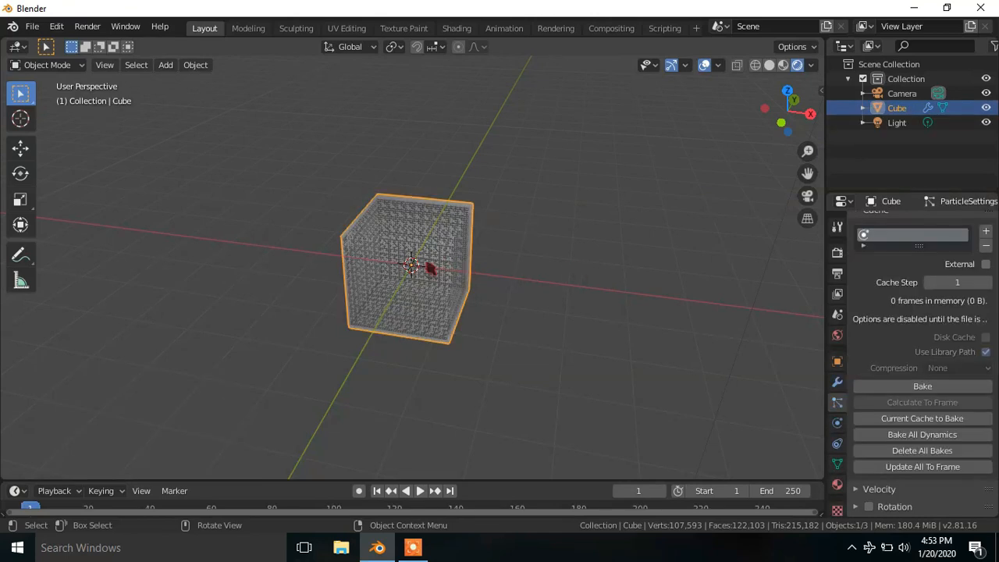
left_click(837, 485)
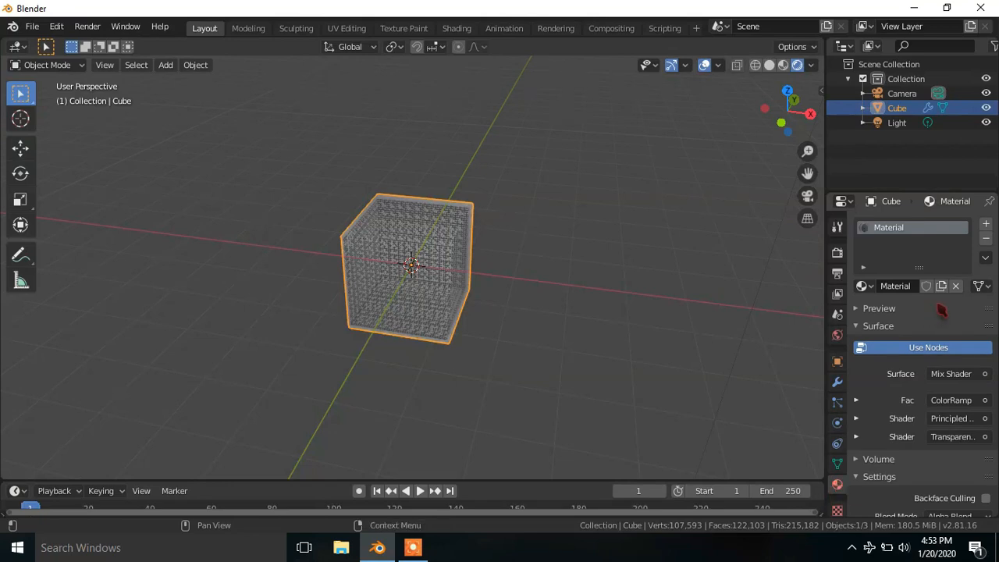
left_click(986, 238)
left_click(923, 289)
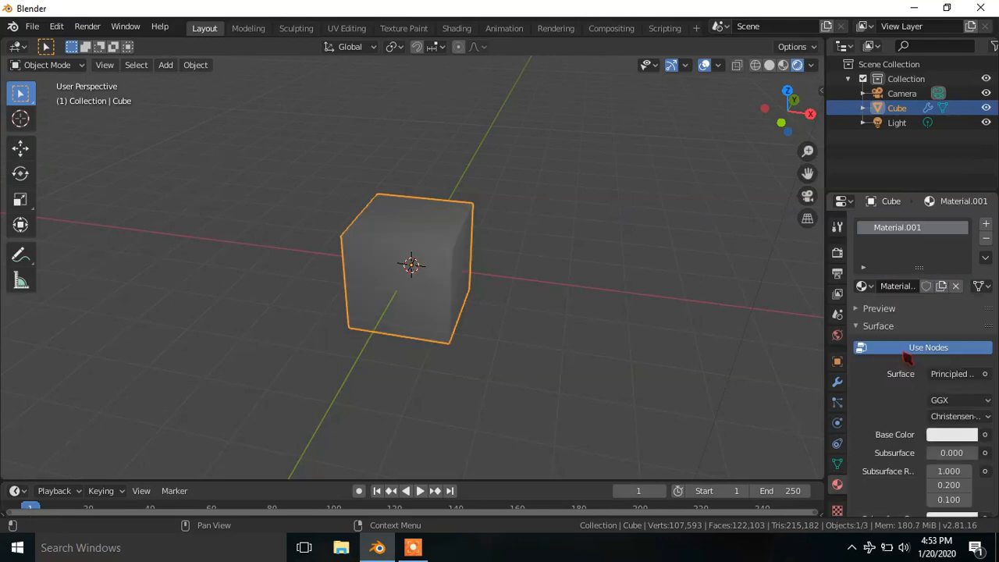
- Set the new material's base color to blue with hue 0.584 and saturation 0.663, and return to the camera view
left_click(943, 435)
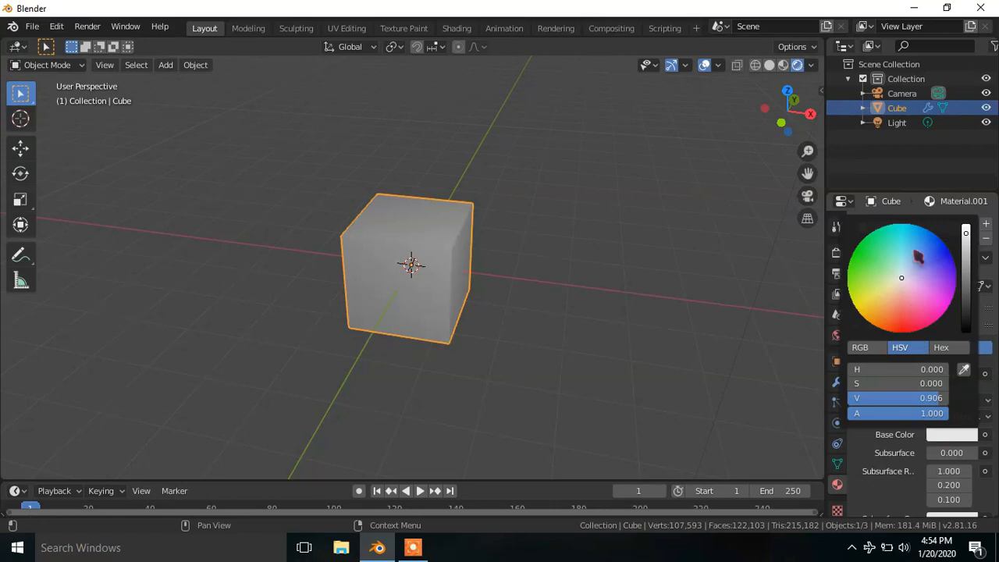
left_click(913, 250)
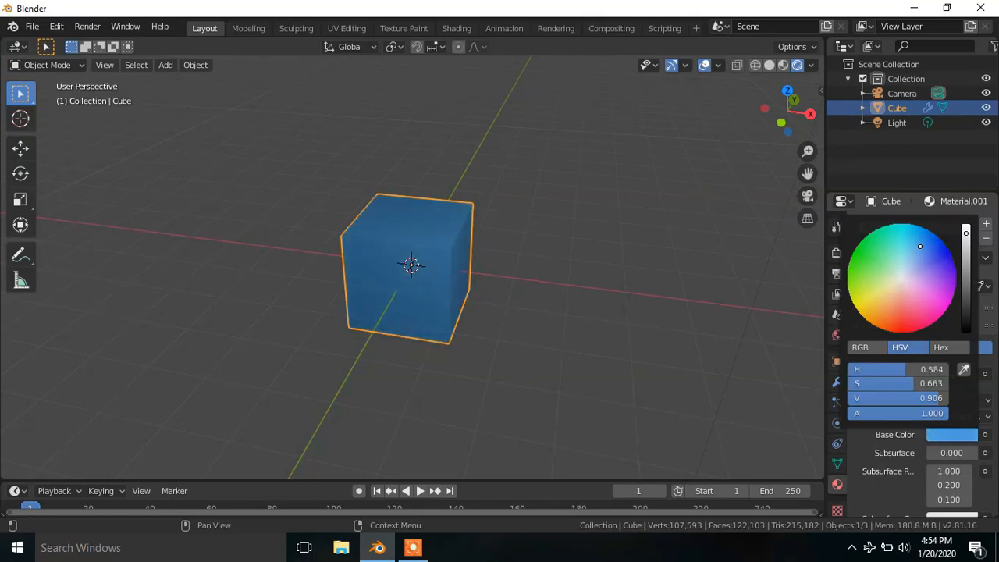
key("KP_0")
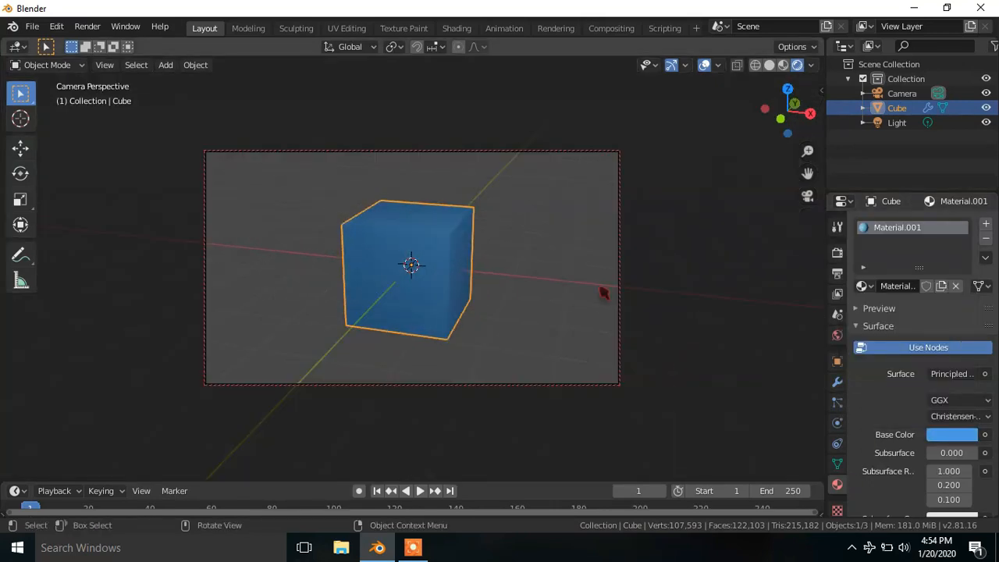
- Set the world background color to black
left_click(837, 336)
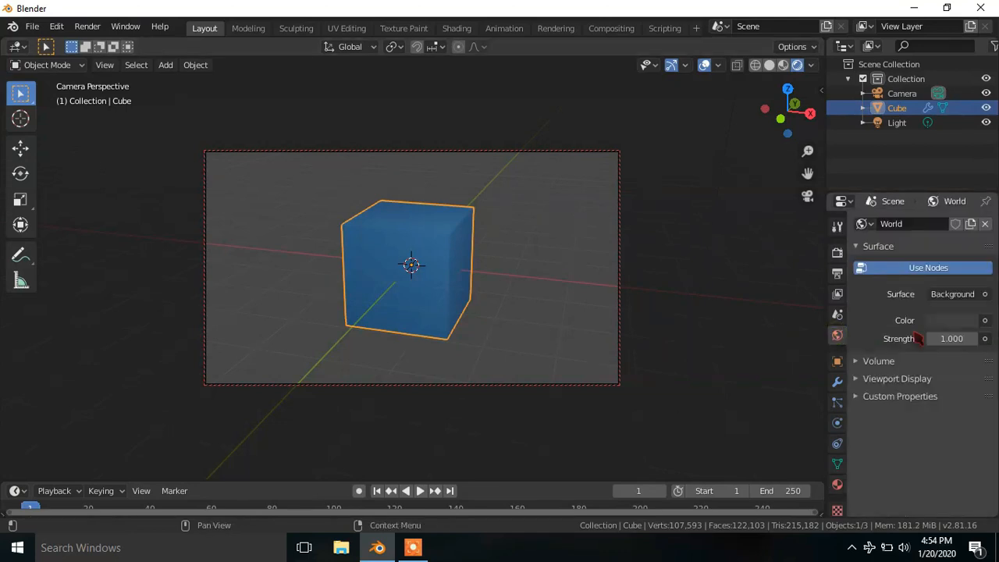
left_click(951, 320)
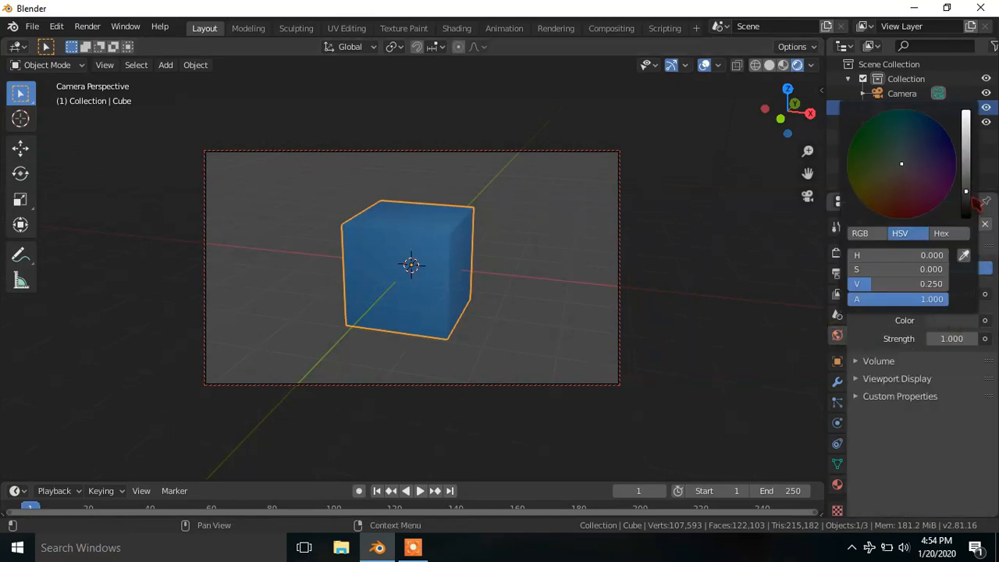
left_click_drag(970, 196, 972, 226)
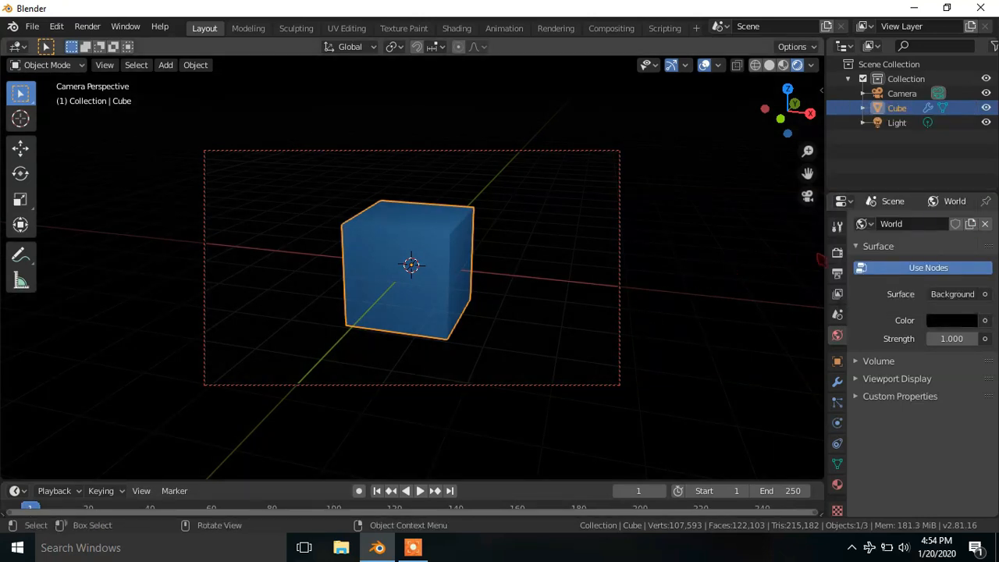
- Switch the render engine to Cycles
left_click(837, 252)
left_click(941, 226)
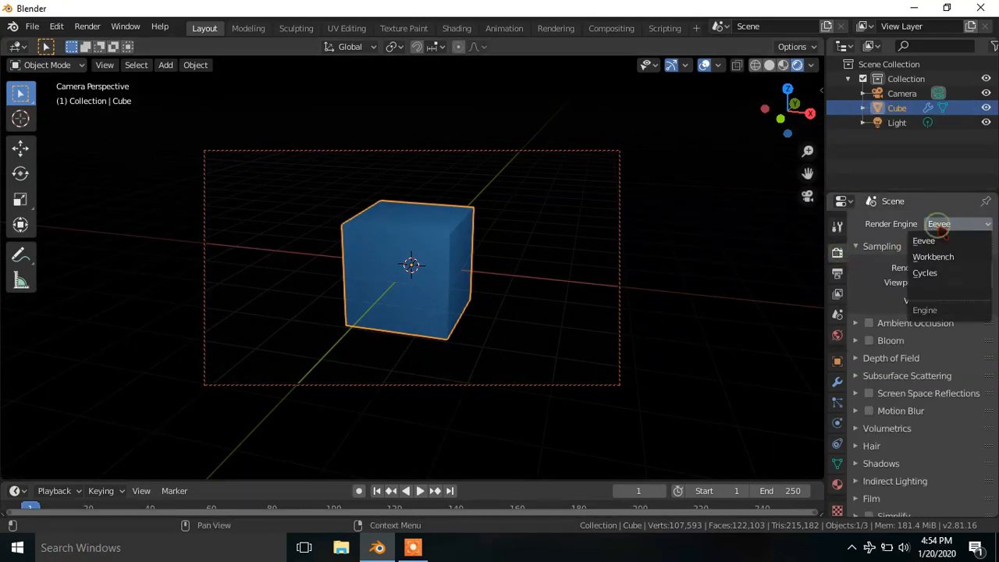
left_click(924, 273)
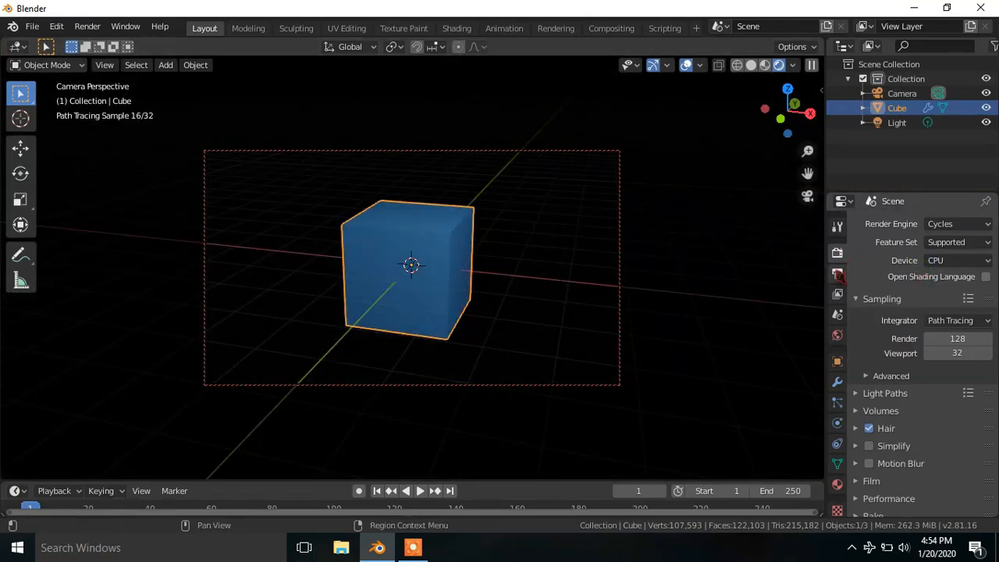
- Set the render output folder to the Desktop
left_click(836, 273)
scroll(890, 337, "down", 1)
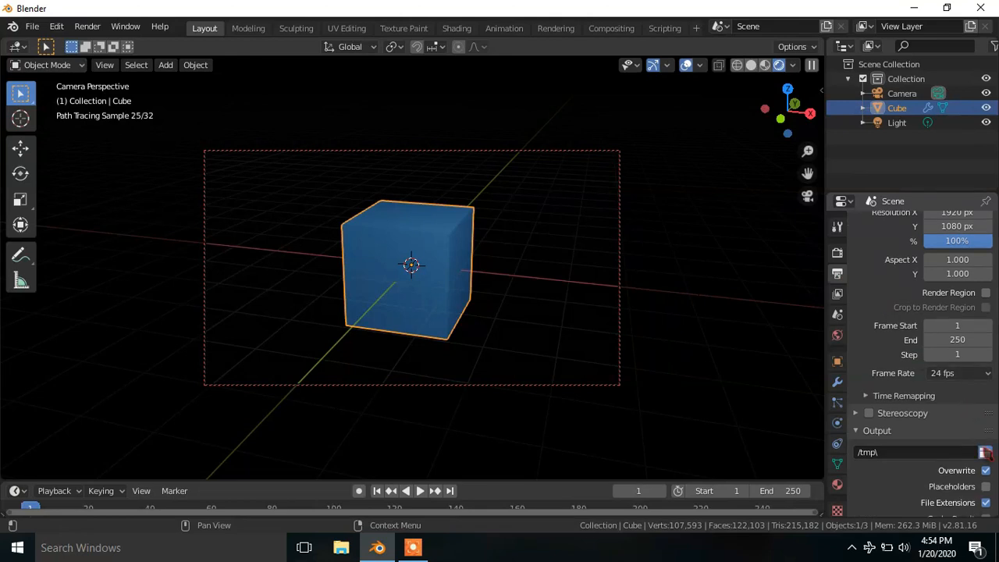
left_click(985, 452)
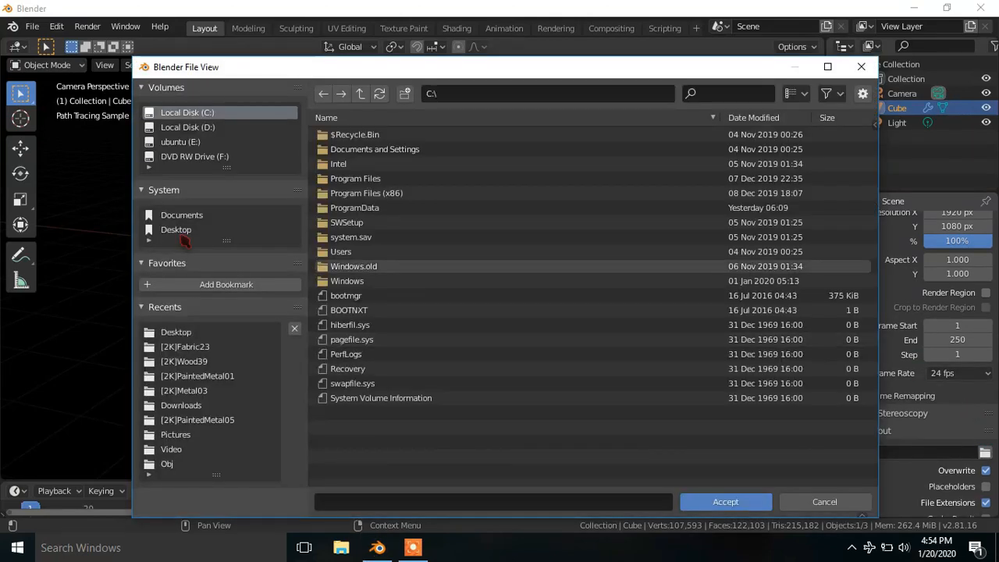
left_click(178, 231)
left_click(725, 502)
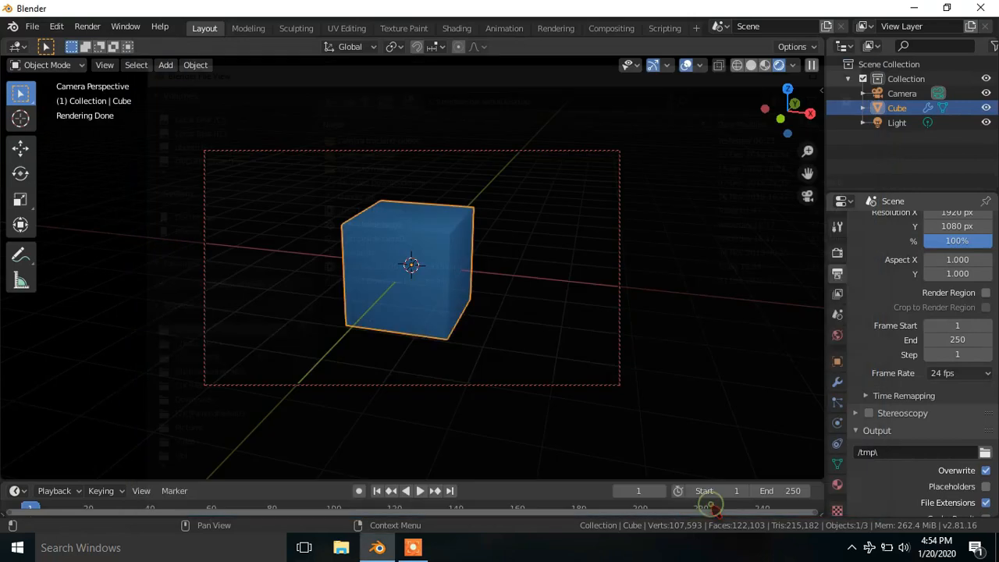
- Set the output file format to FFmpeg video
scroll(853, 493, "down", 1)
left_click(957, 425)
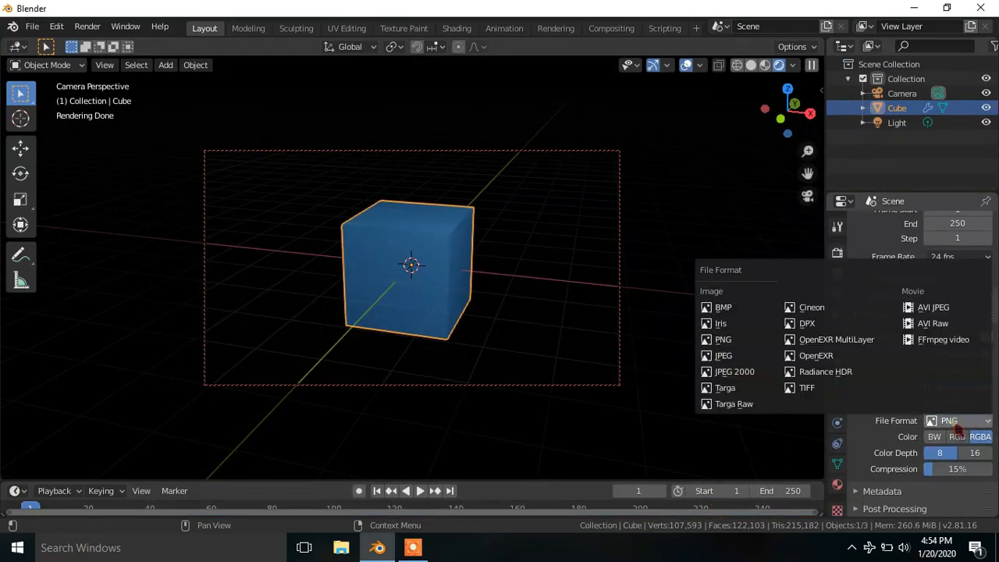
left_click(922, 345)
scroll(889, 370, "up", 5)
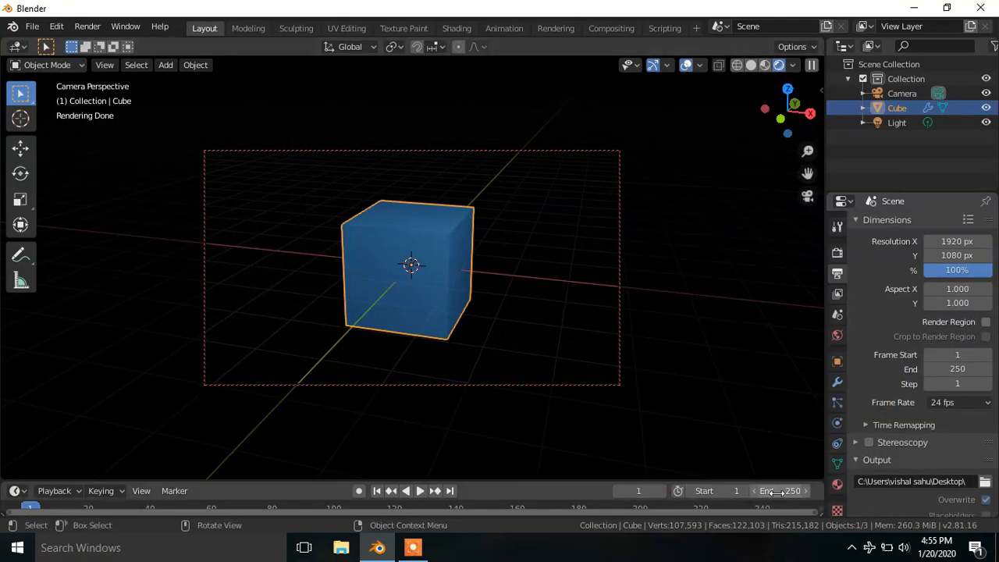
- Enlarge the timeline, scrub to frame 74 and briefly play on to check where the cube's disintegration ends
left_click_drag(569, 481, 570, 466)
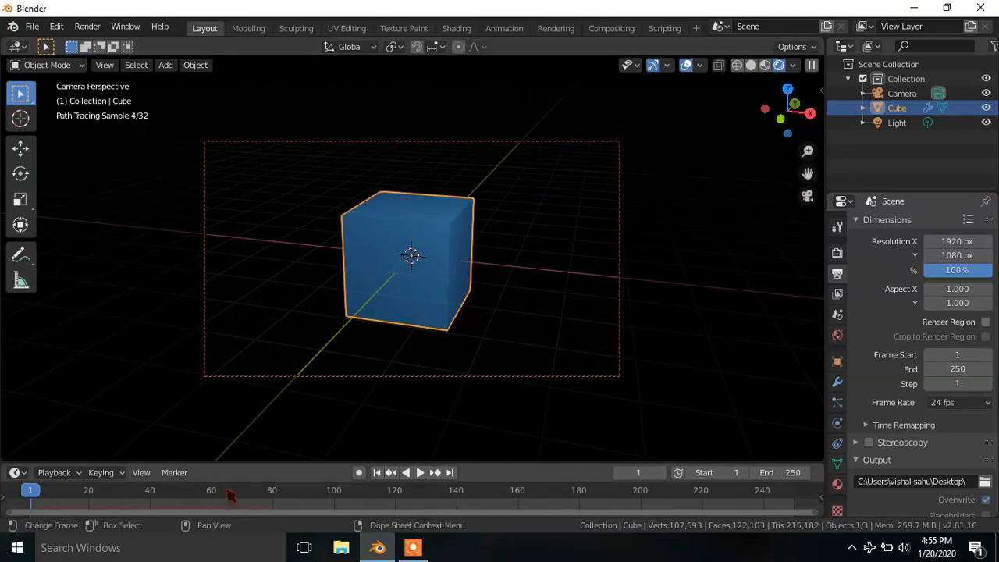
left_click_drag(234, 490, 255, 490)
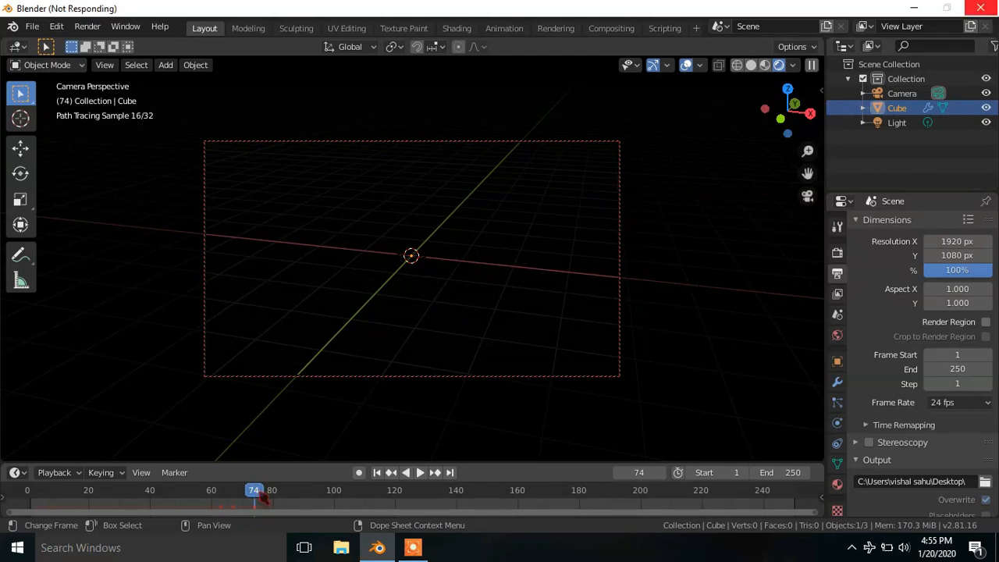
key("space")
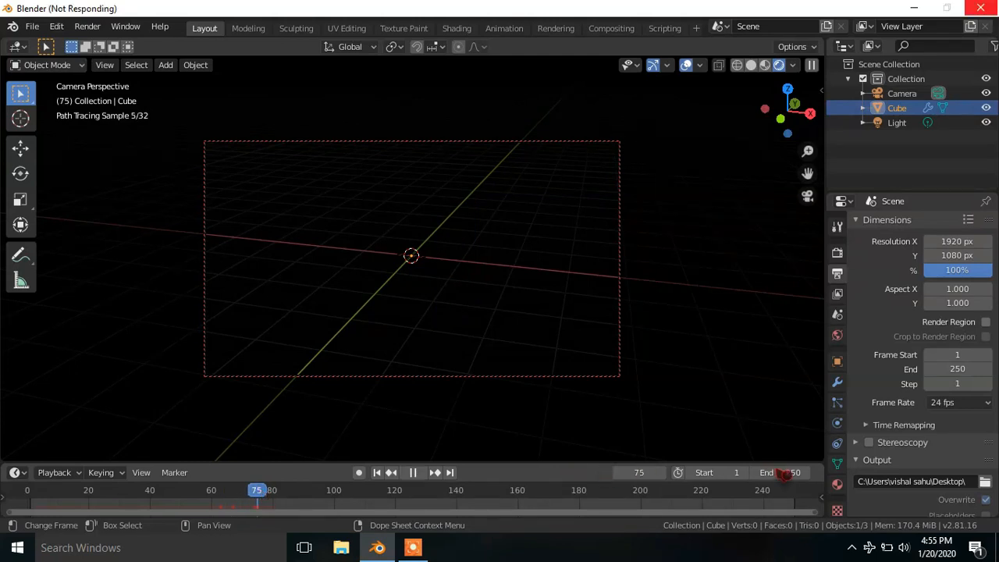
key("space")
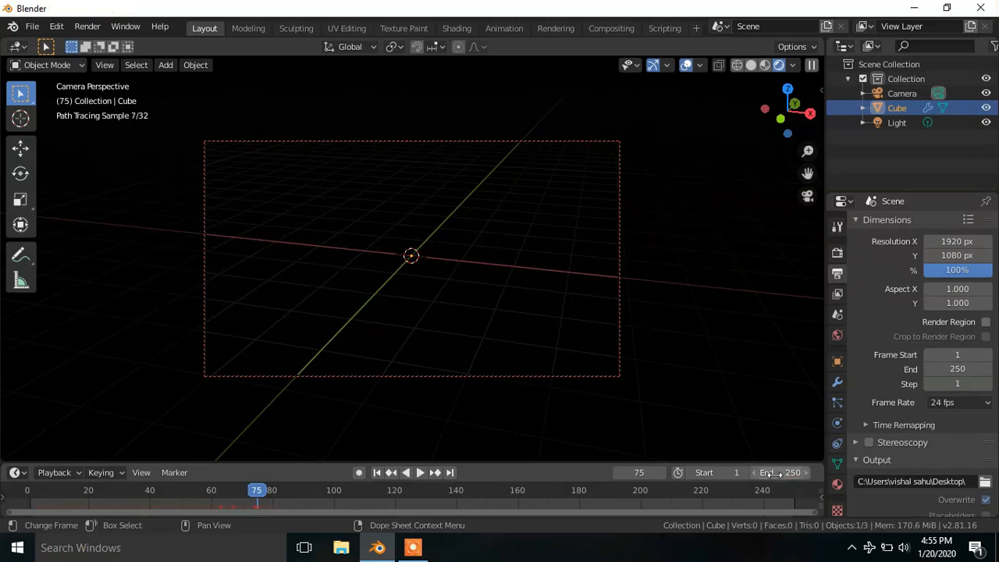
- Set the animation's end frame to 75
left_click(777, 472)
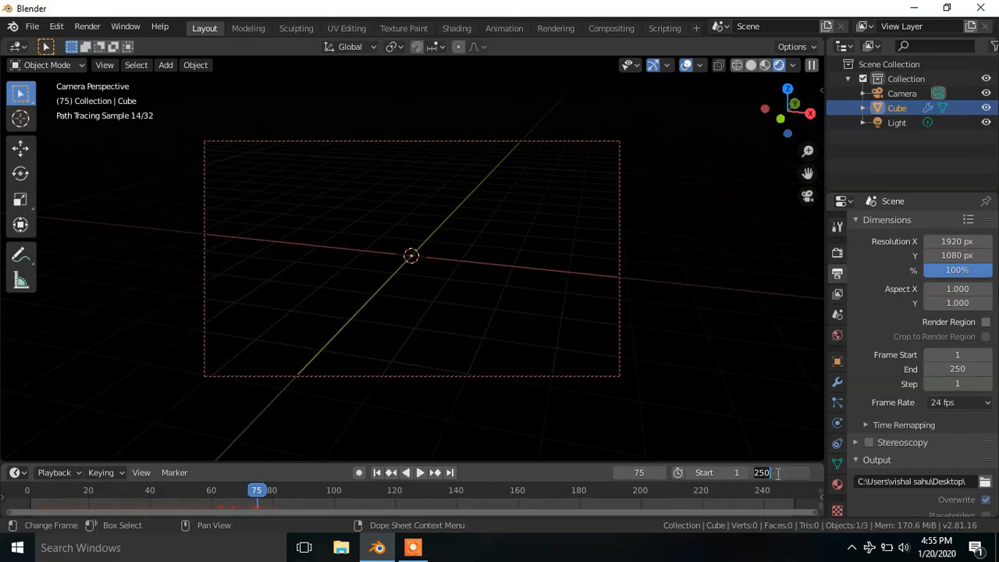
type("75")
key("Return")
- Return to the first frame and render the animation
left_click(377, 472)
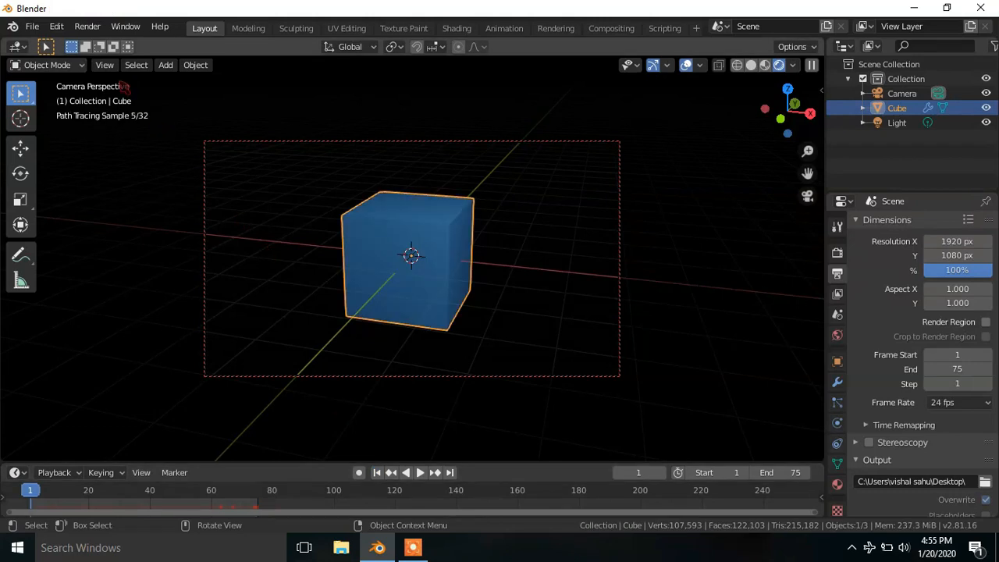
left_click(81, 27)
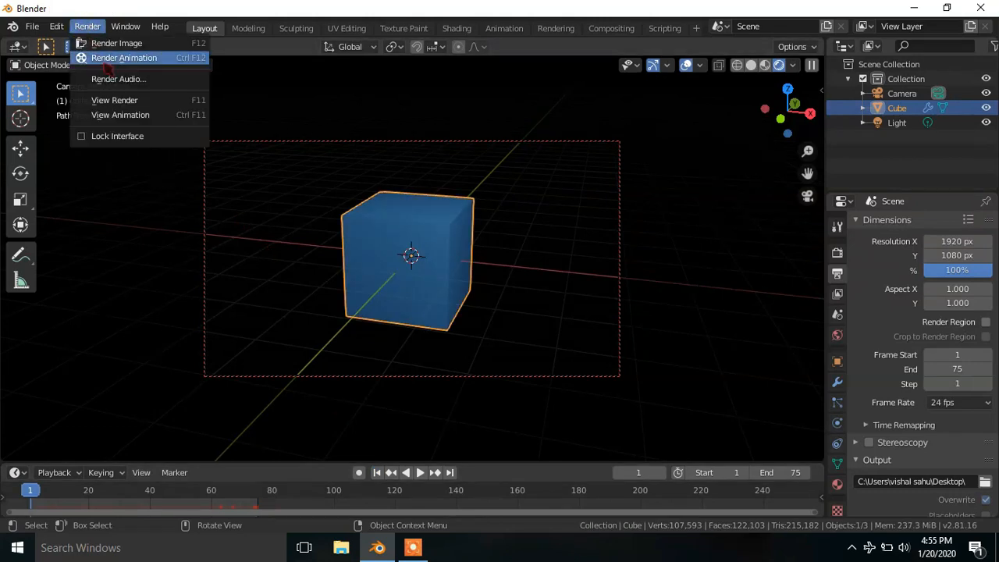
left_click(117, 57)
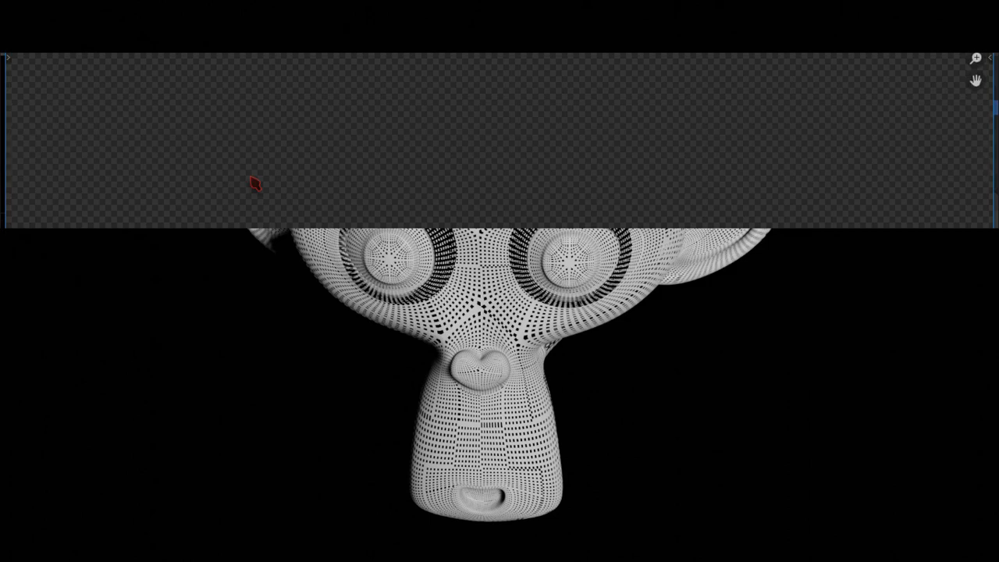